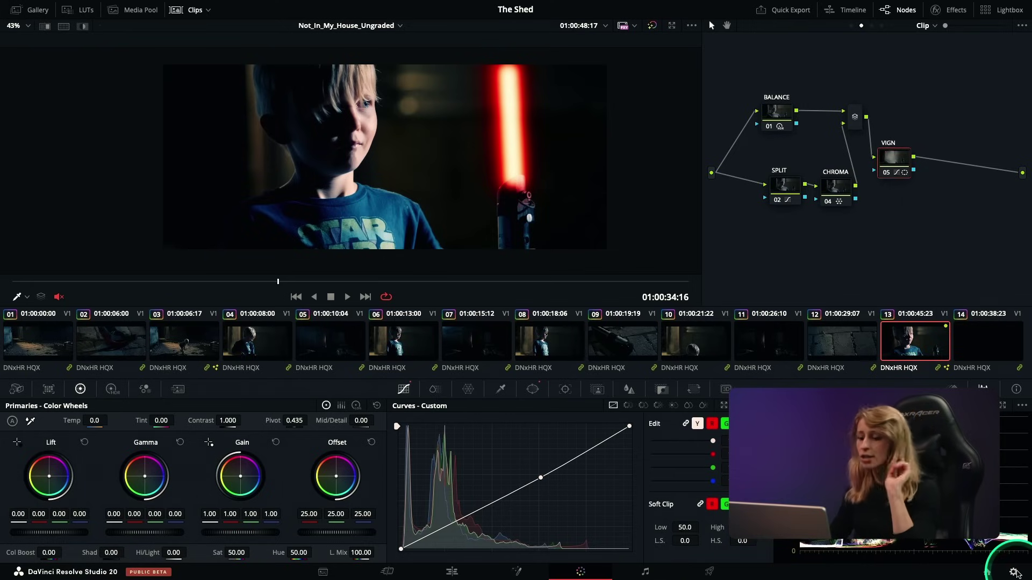
Step: Check Color Management in Project Settings without changes, then inspect the Group Pre-Clip CST settings
click(1014, 573)
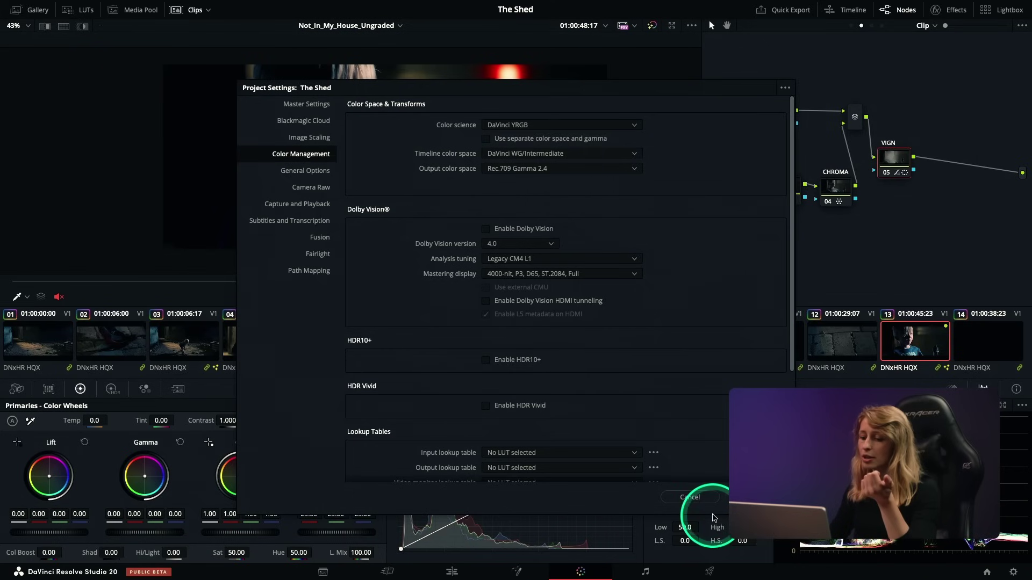
click(690, 497)
click(856, 26)
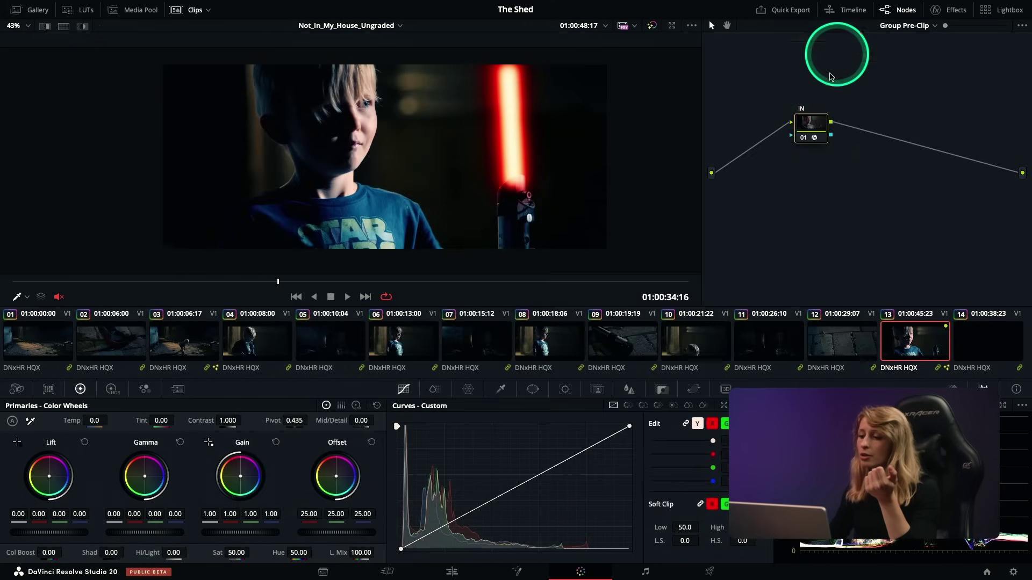
click(936, 13)
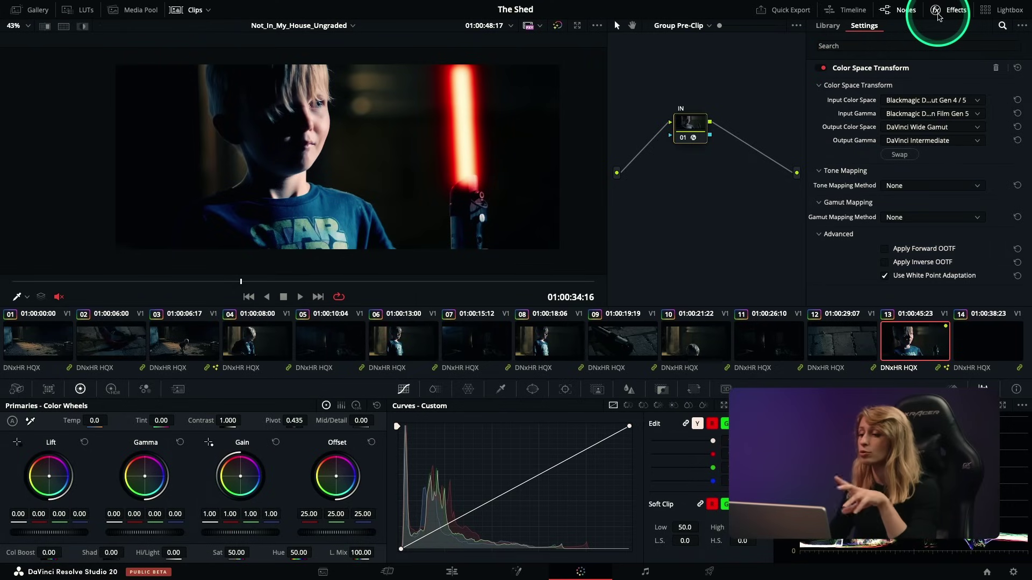
click(938, 12)
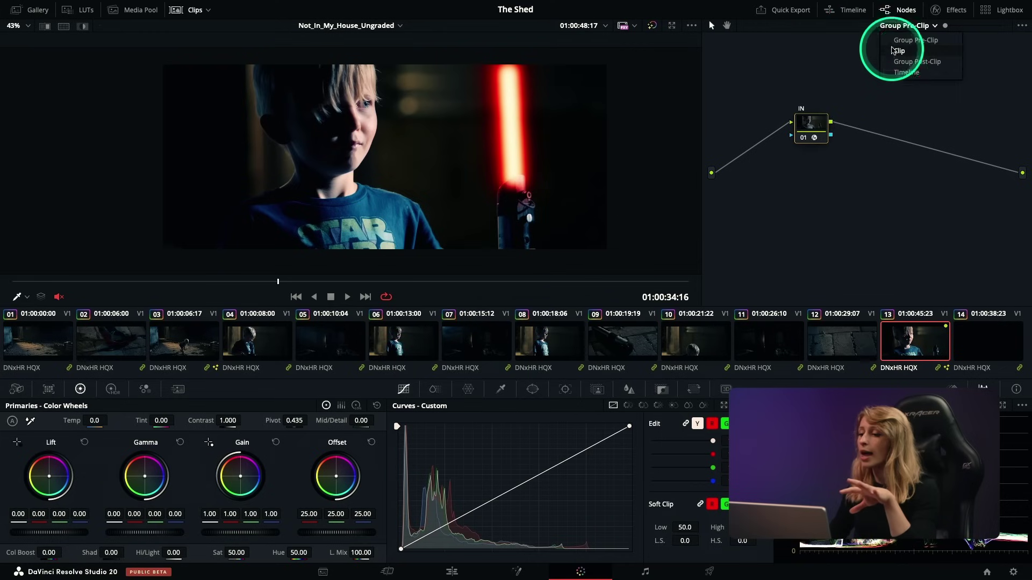
Step: Inspect the Group Post-Clip output CST settings and select the HELSINKI node
click(917, 61)
click(936, 12)
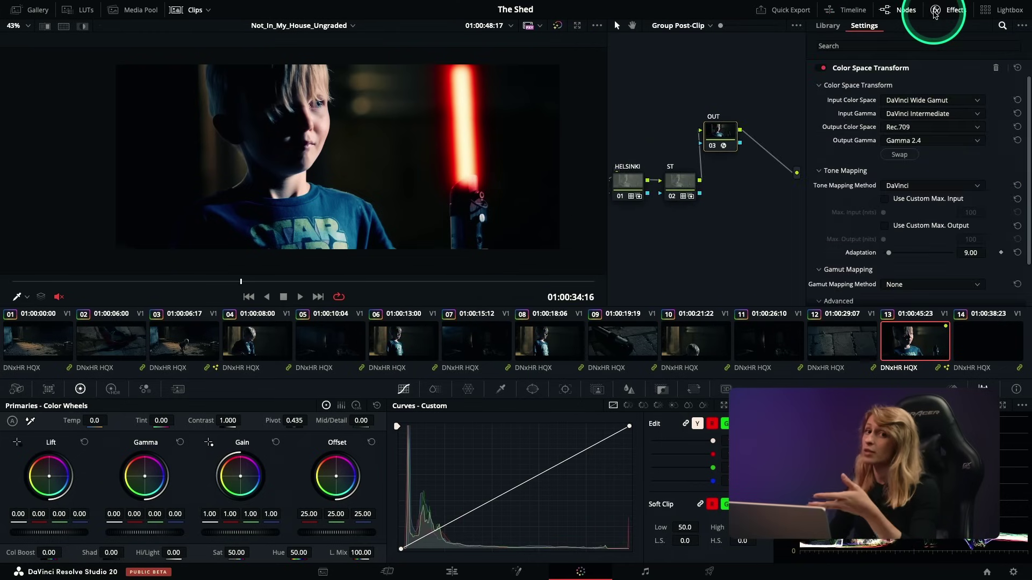
click(936, 12)
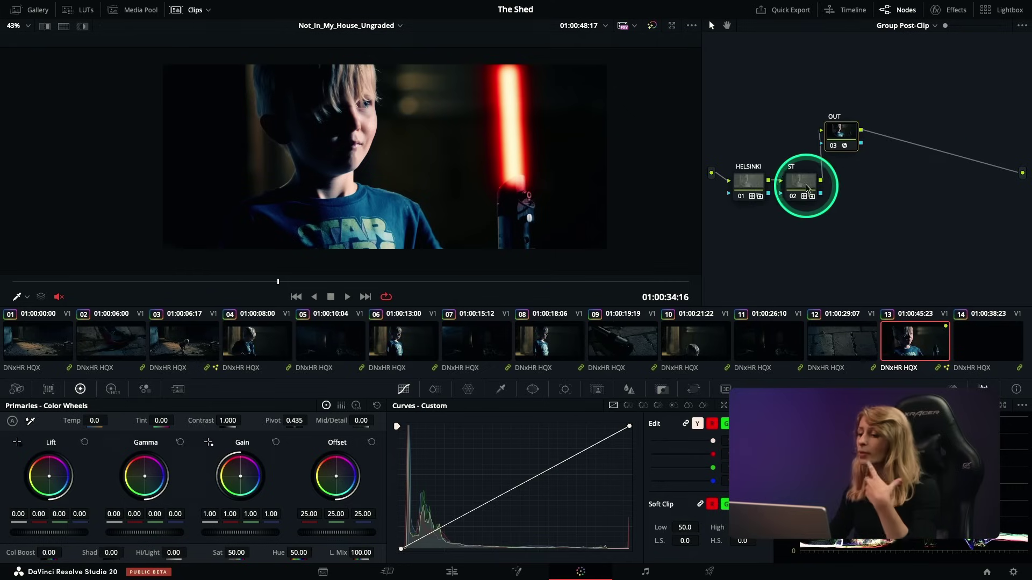
click(747, 181)
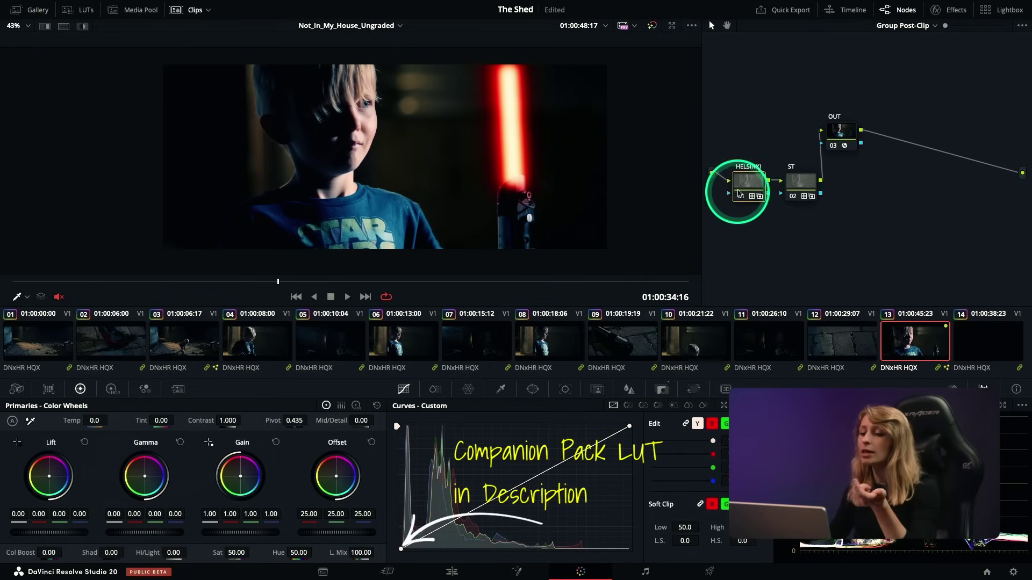
Step: Leave the ST node for the Clip node tree, review CHROMA's Color Warper, and select VIGN
click(809, 183)
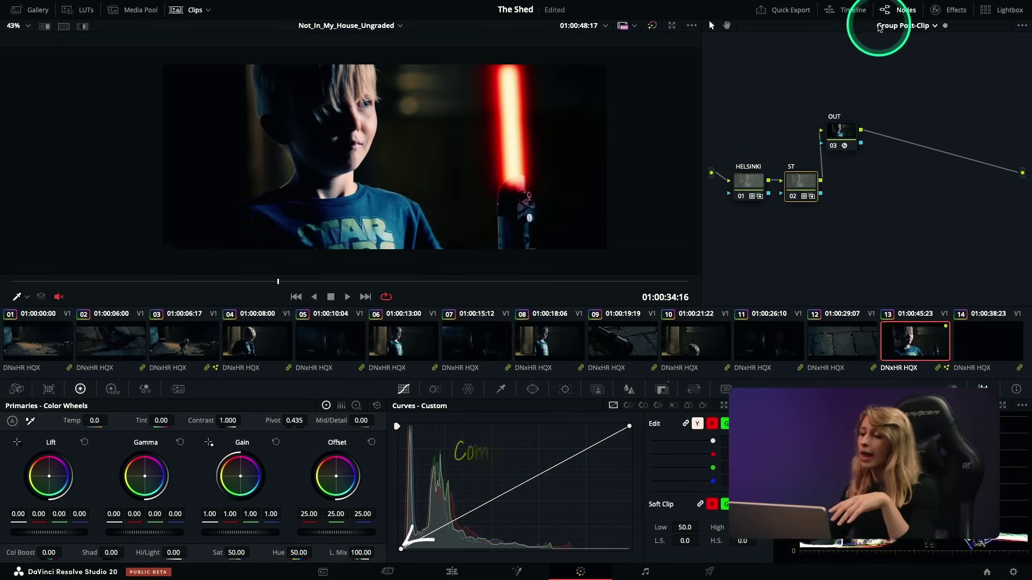
click(879, 26)
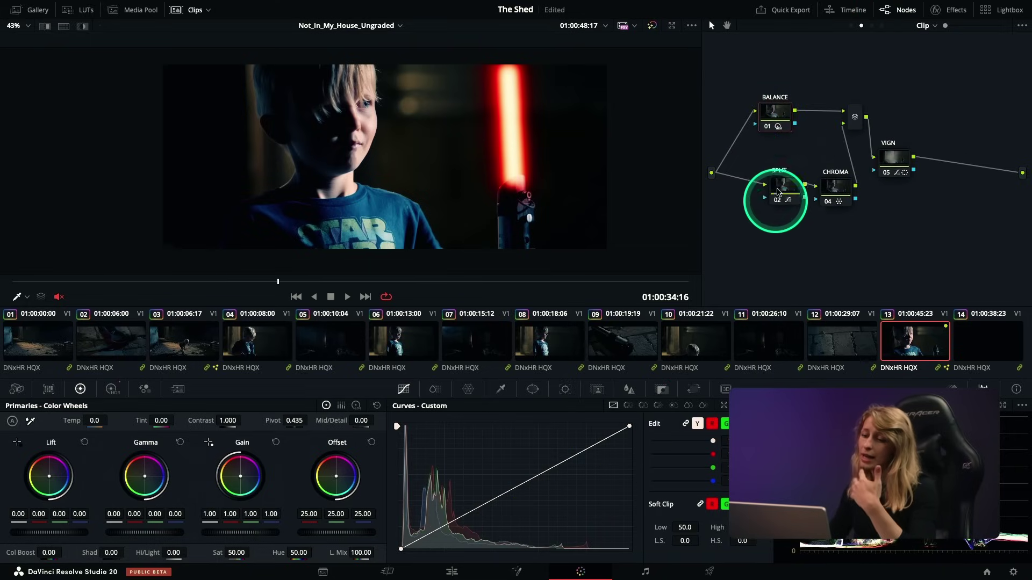
click(828, 188)
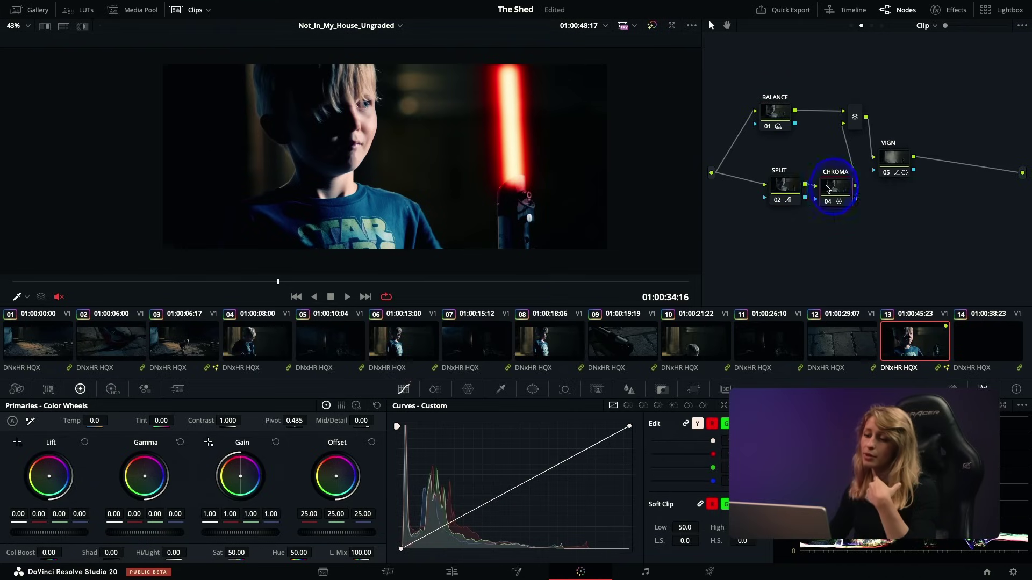
click(469, 390)
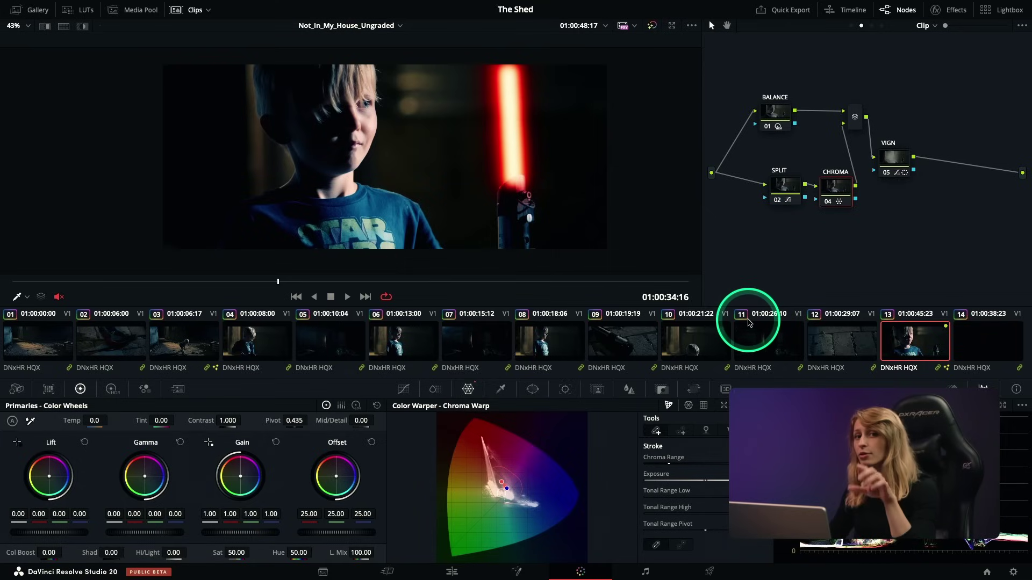
click(892, 158)
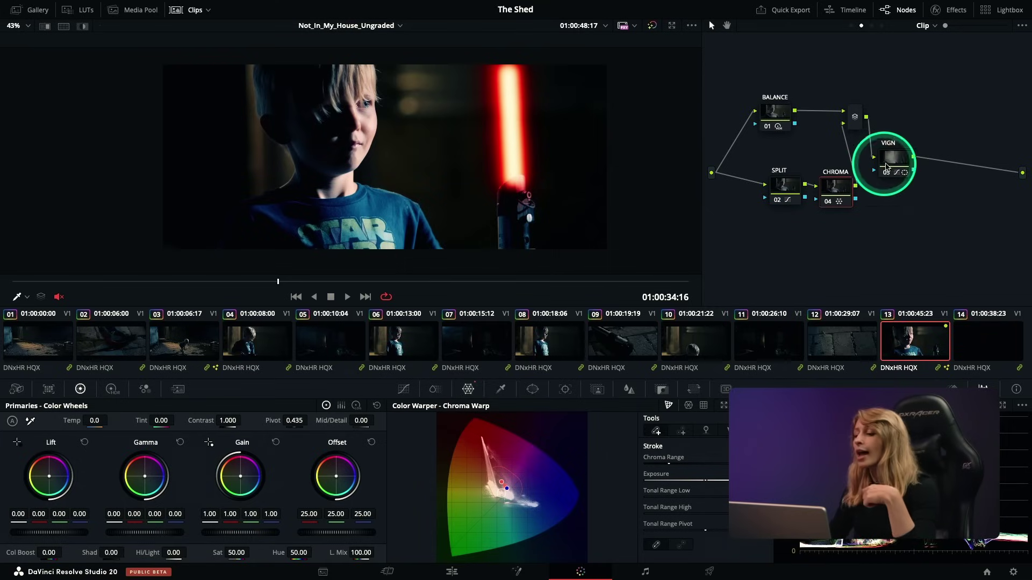
click(934, 266)
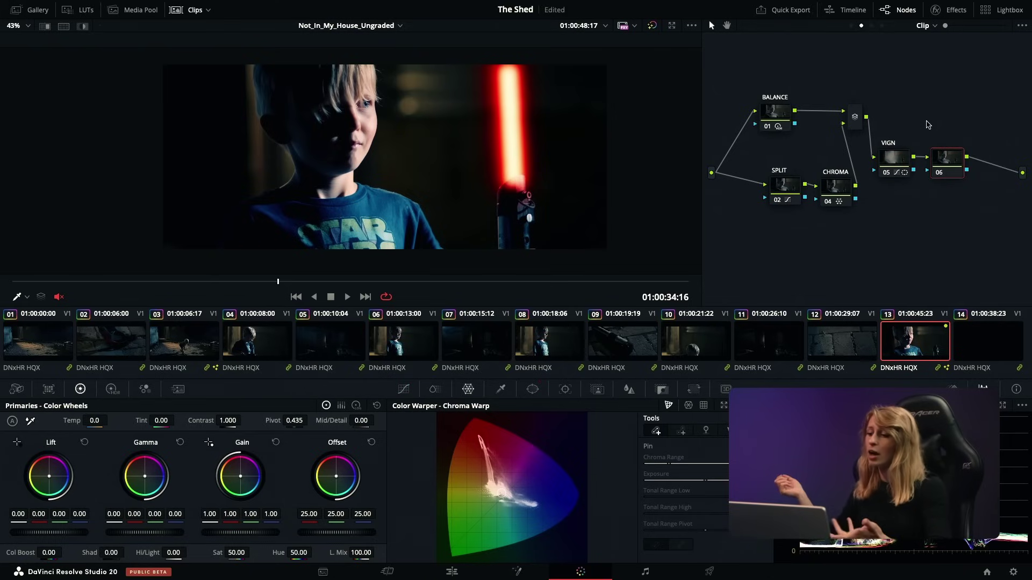
Step: Find Depth Map by searching 'dept', apply it to node 06, and expand Resulting Map Adjustment
click(948, 154)
click(949, 10)
drag(830, 149, 530, 167)
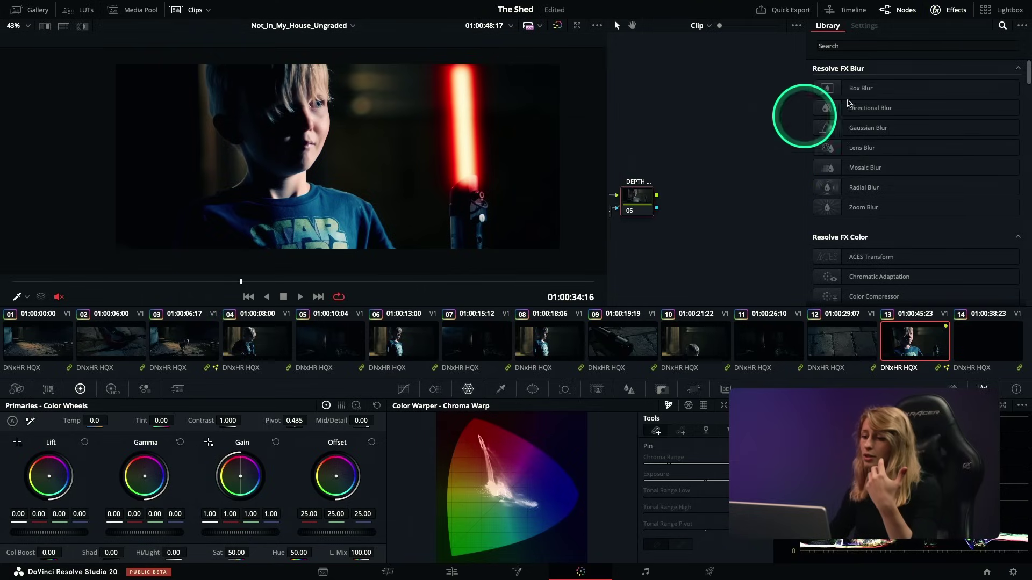
click(893, 46)
text(dept)
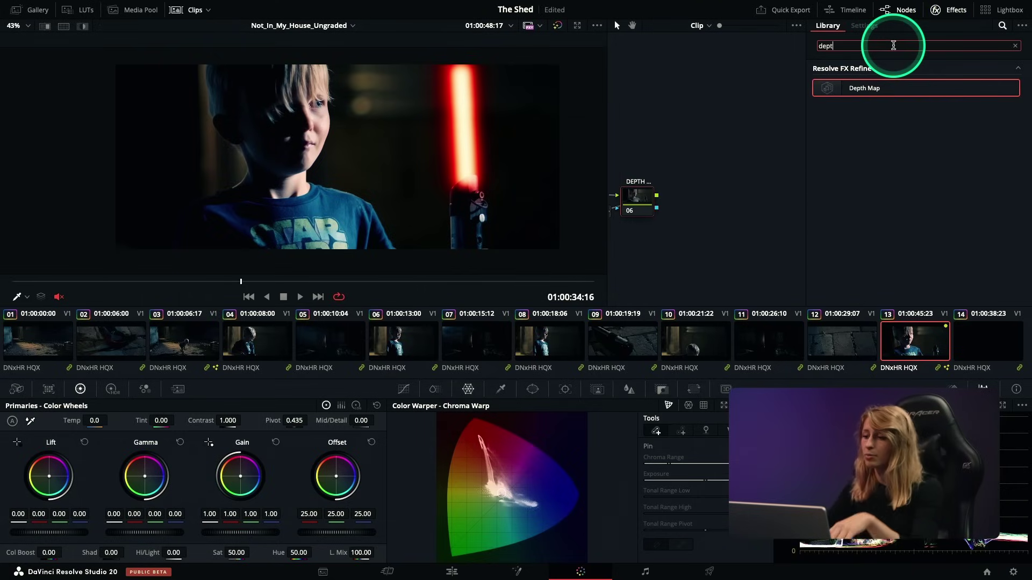
drag(871, 88, 645, 203)
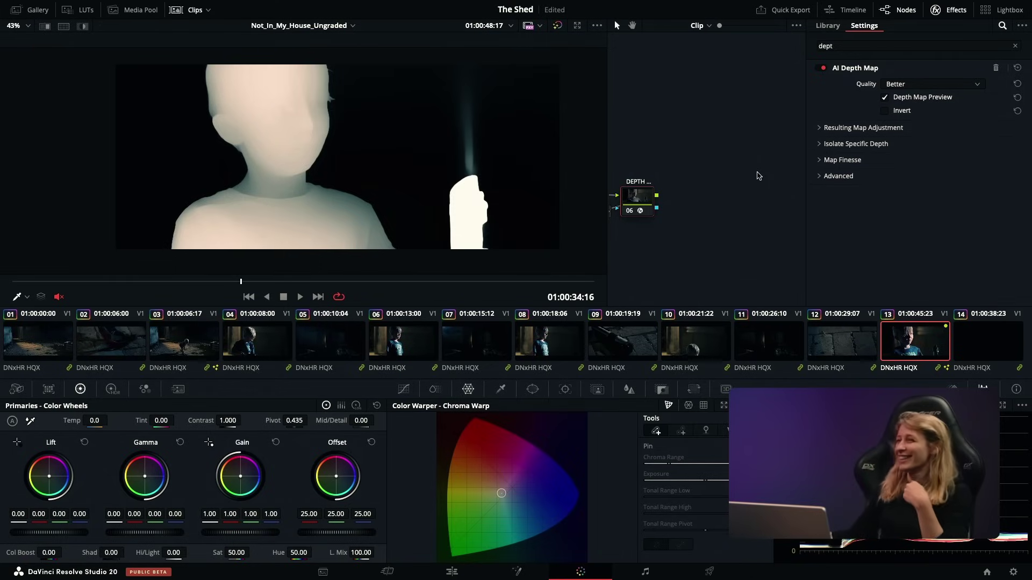
click(817, 129)
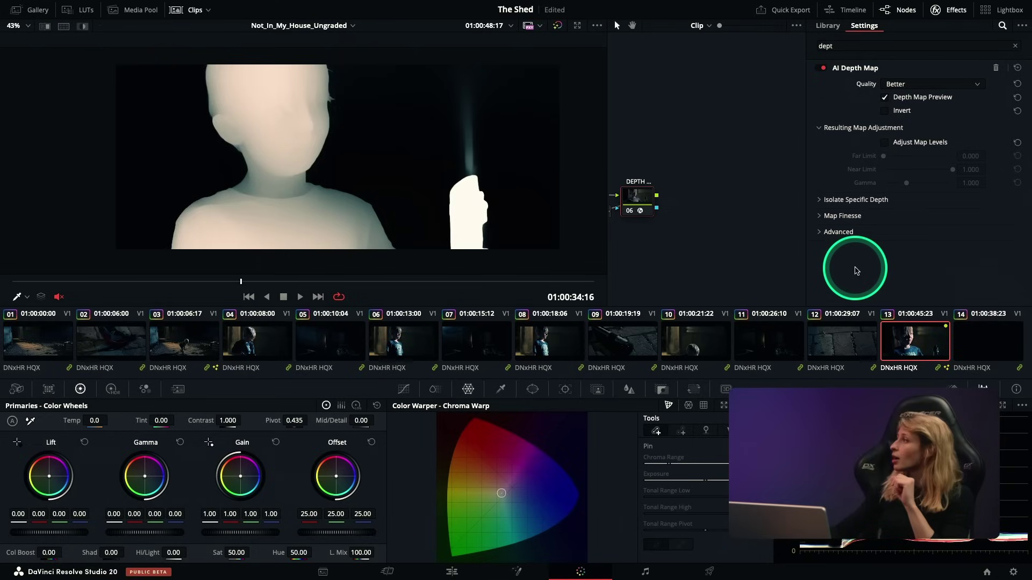
Step: Expand Isolate Specific Depth, Map Finesse and Advanced, then enable Adjust Map Levels
click(830, 201)
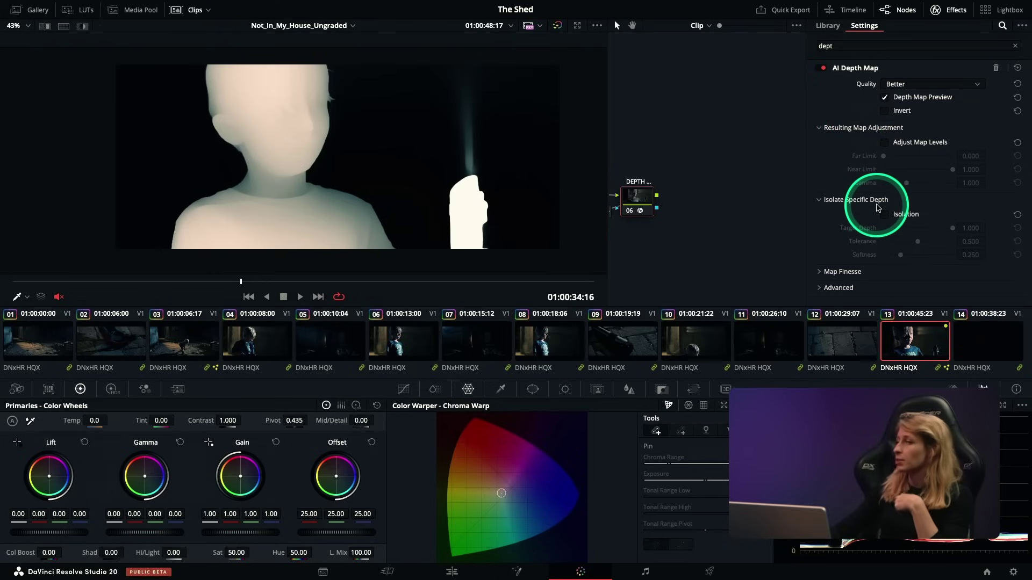
click(821, 272)
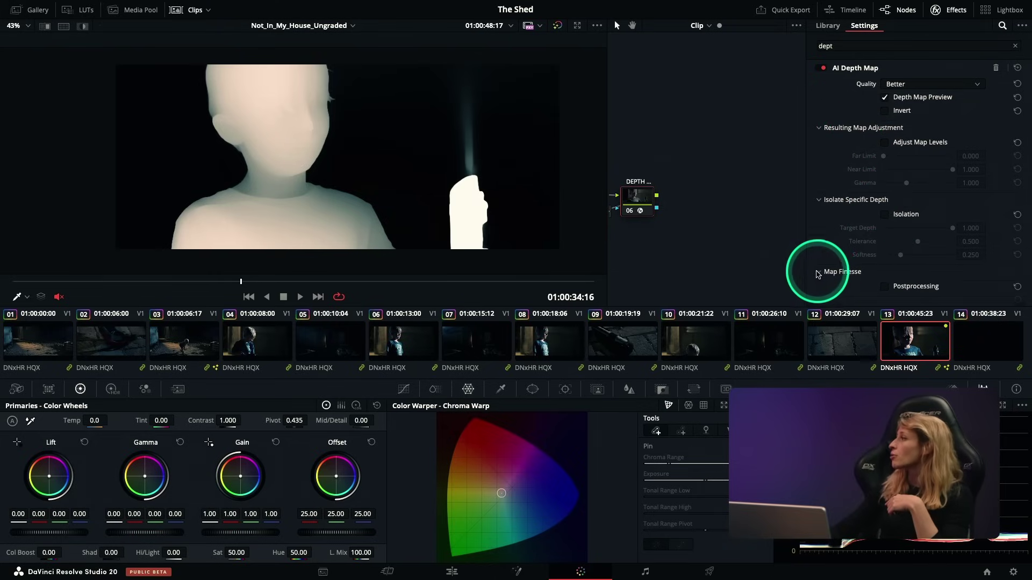
scroll(821, 268, down, 2)
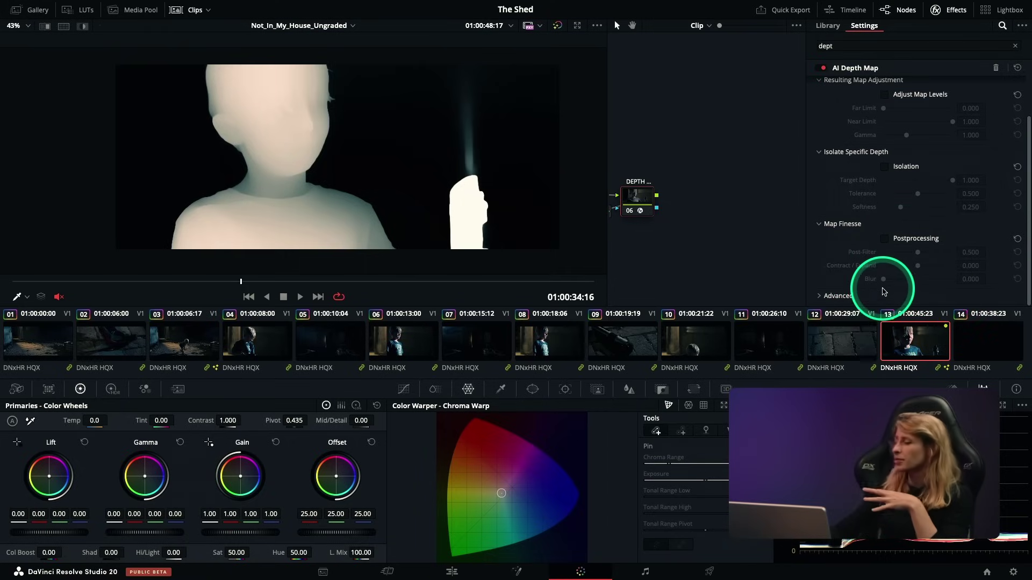
click(820, 297)
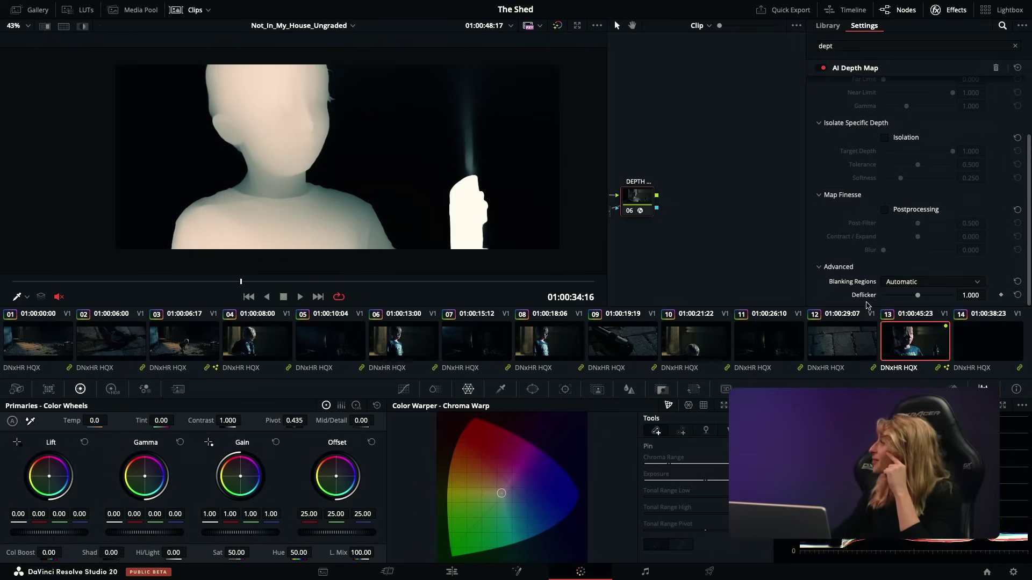
scroll(852, 158, up, 5)
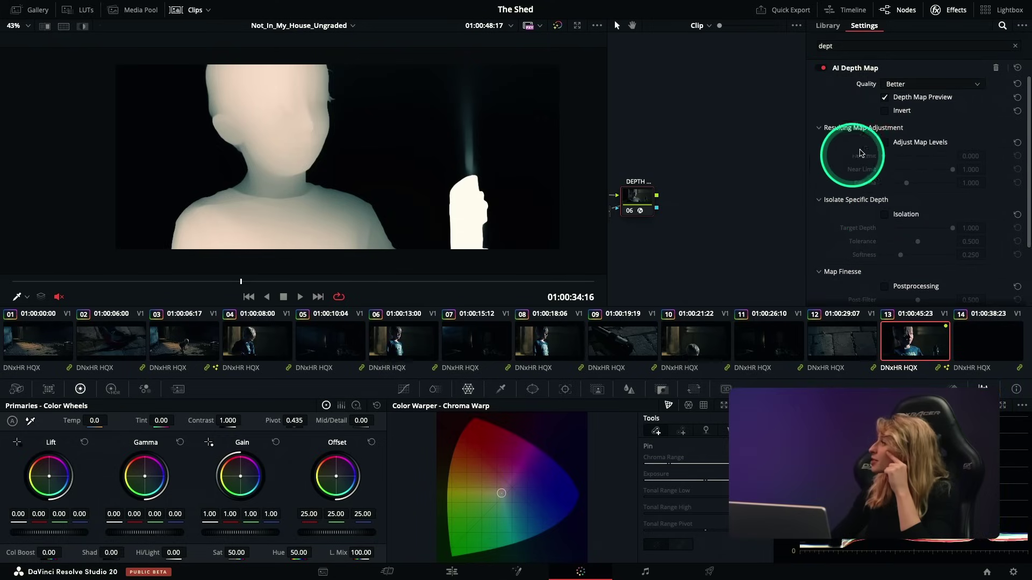
click(884, 142)
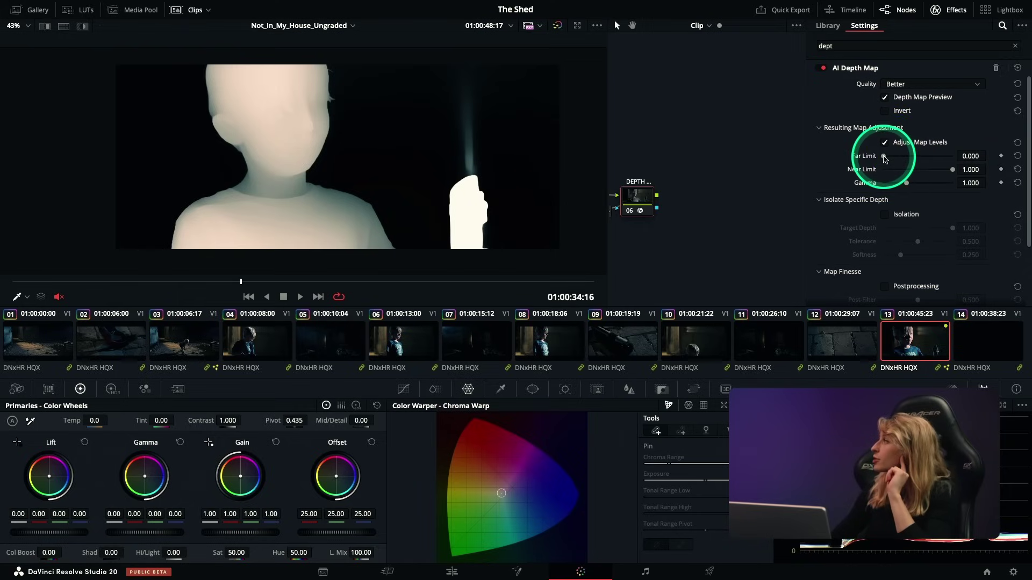
Step: Set the depth map's Far Limit to 0.031 and Near Limit to 0.946
drag(884, 158, 905, 157)
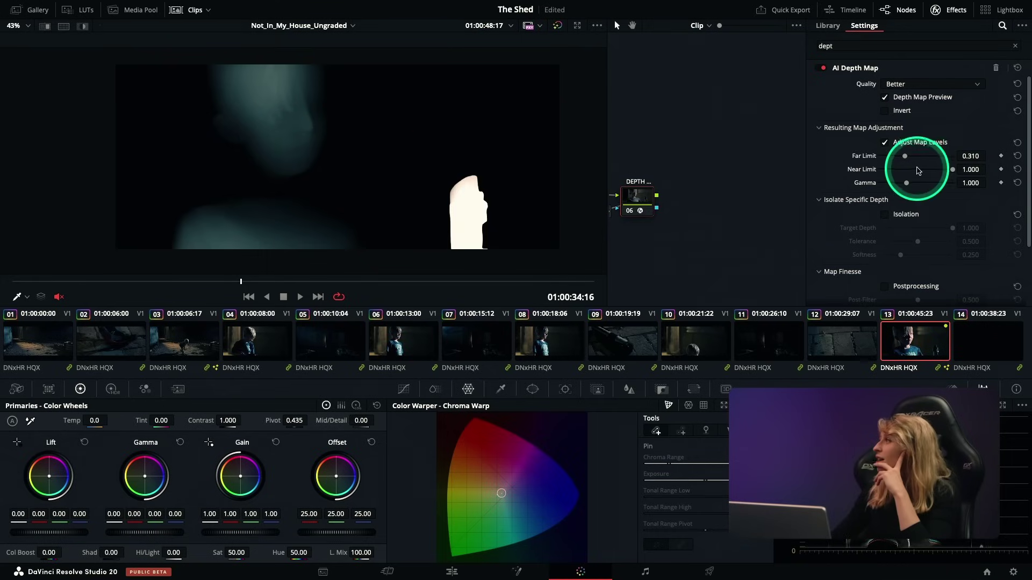
drag(905, 158, 887, 161)
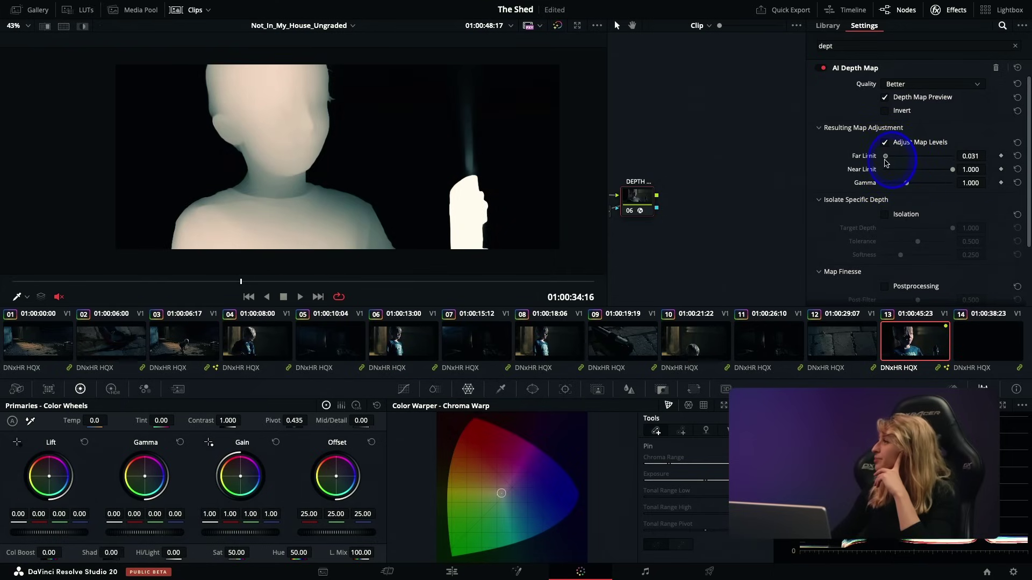
mouse_move(953, 174)
mouse_down()
mouse_move(942, 173)
mouse_move(953, 183)
mouse_up()
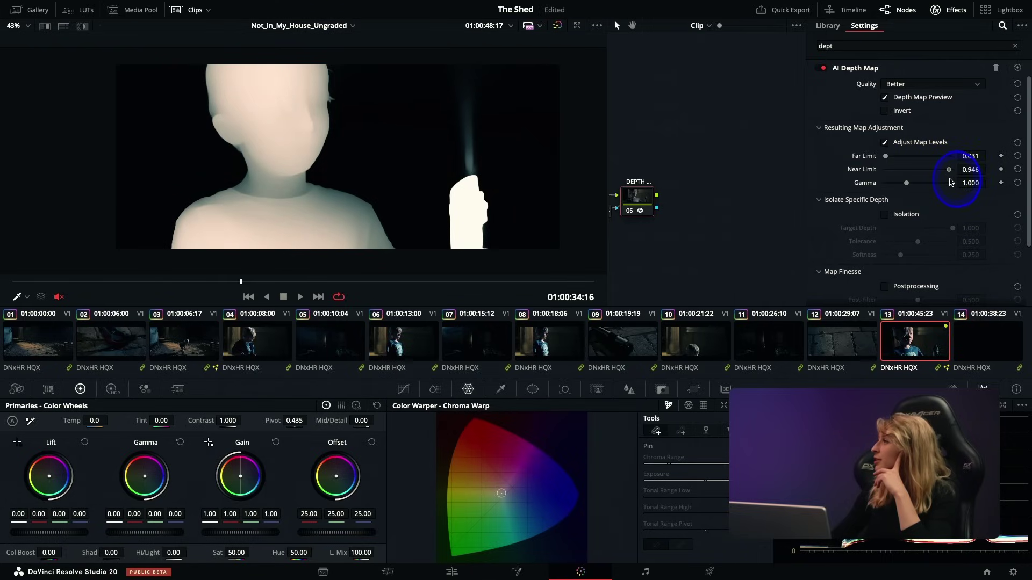
scroll(914, 177, down, 3)
Step: Enable Postprocessing with Post-Filter at 0.256 and a slight Blur increase
click(885, 208)
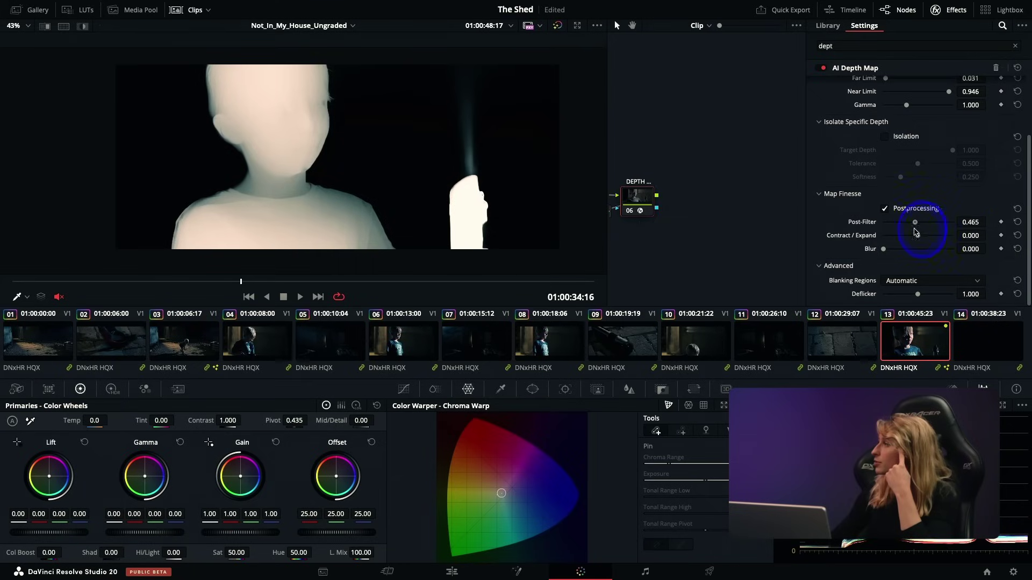
drag(906, 228, 885, 251)
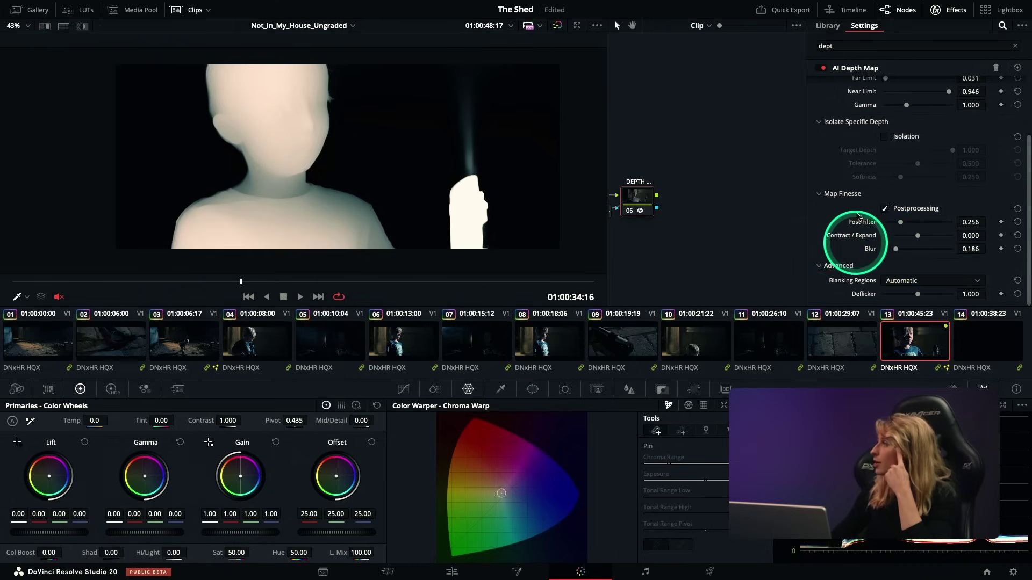
scroll(880, 293, up, 3)
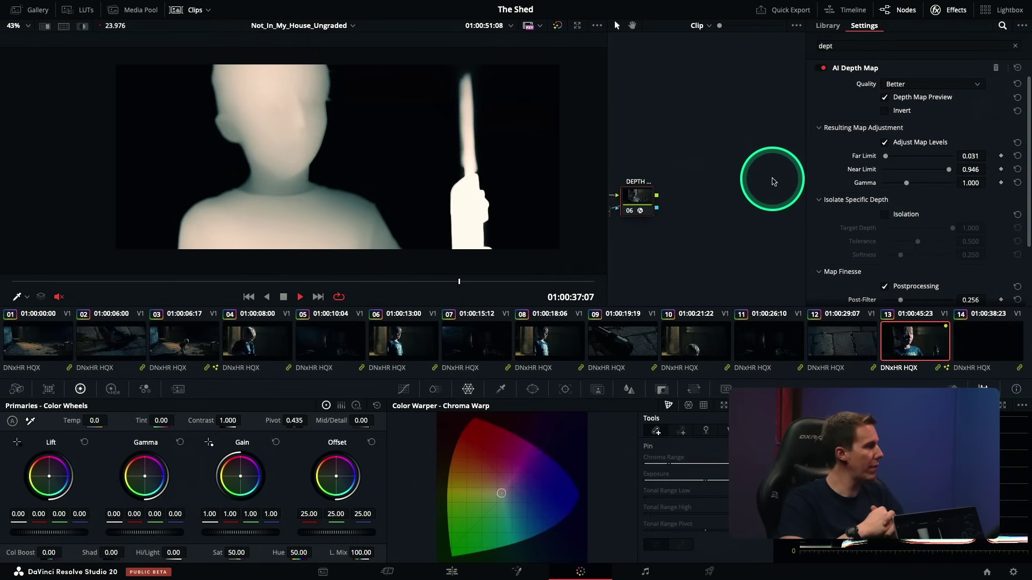
Step: Stop playback, turn off Depth Map Preview, and lift the shadows with a low custom-curve point
click(267, 297)
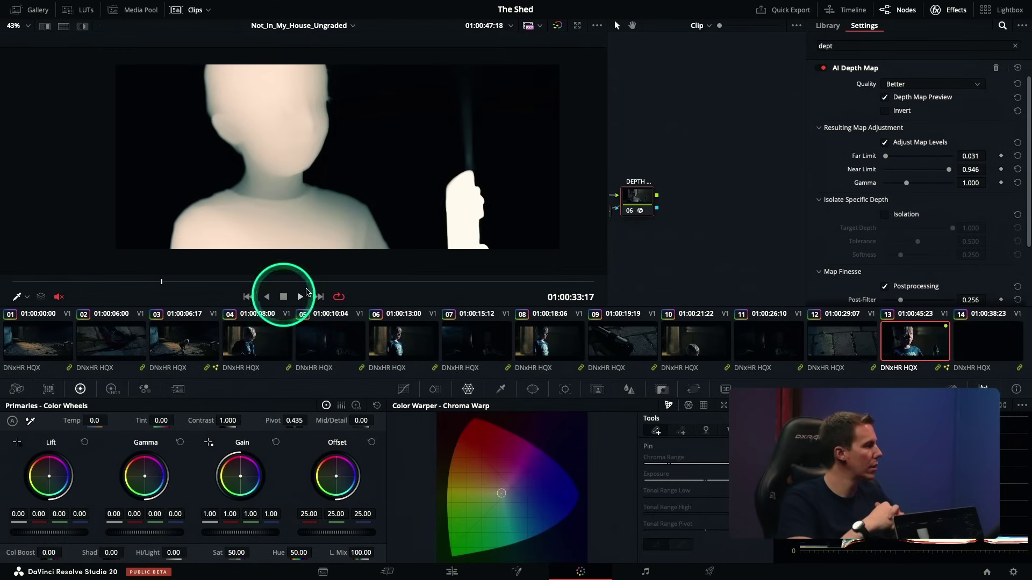
click(895, 98)
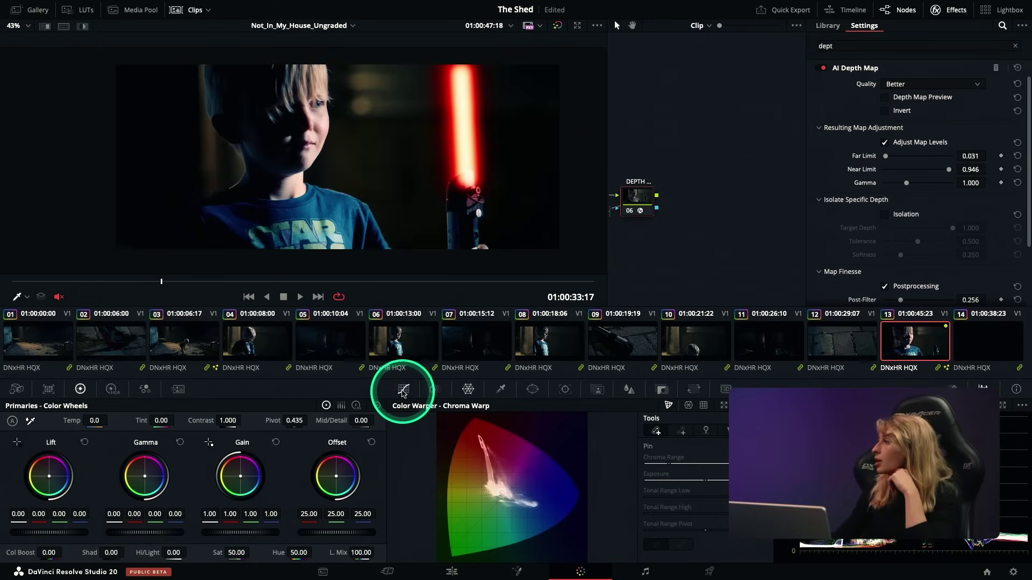
click(403, 391)
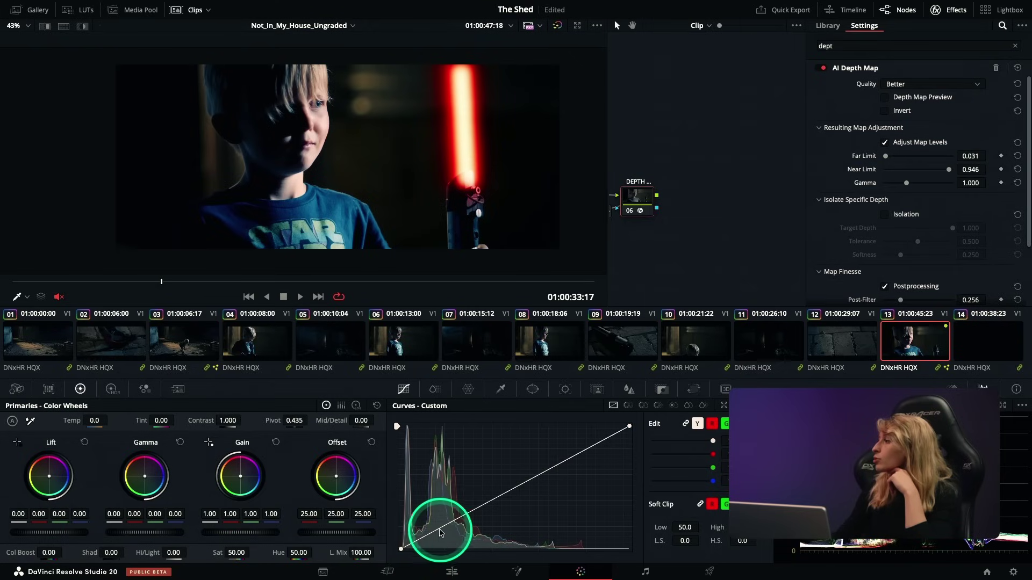
drag(439, 534, 423, 526)
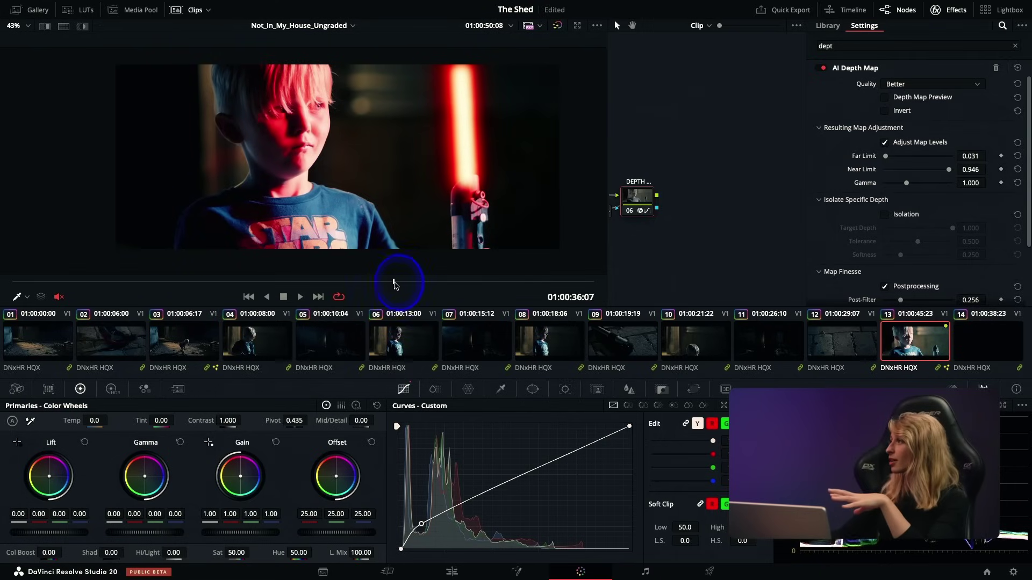
Step: Move the playhead back and switch to clip 01, the shed shot
click(18, 288)
click(791, 226)
click(3, 399)
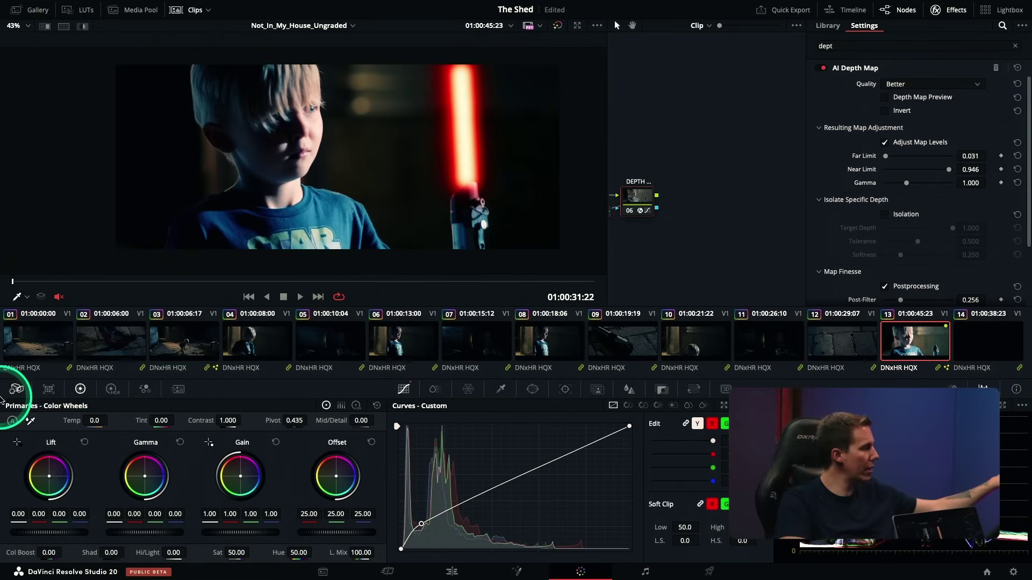
click(57, 331)
click(273, 280)
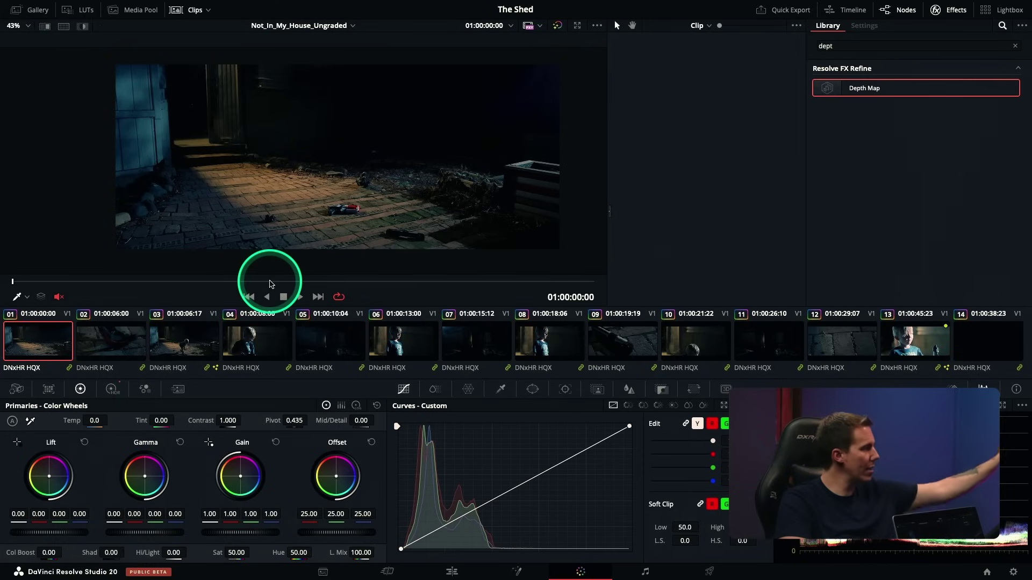
Step: On the shed shot, add serial node 06 after VIGN with Alt+S and apply Depth Map to it
click(270, 281)
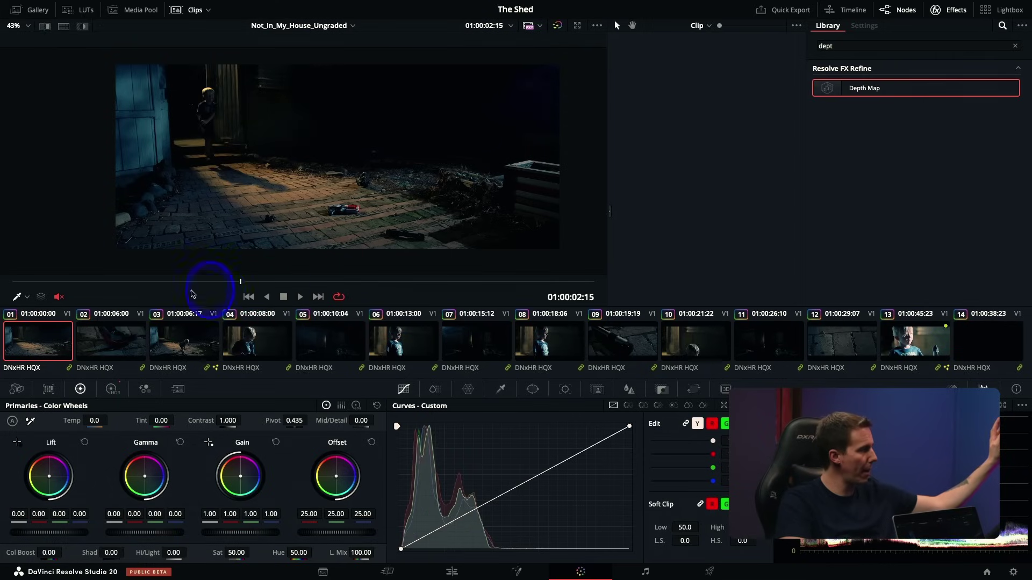
drag(191, 293, 11, 291)
drag(634, 265, 677, 182)
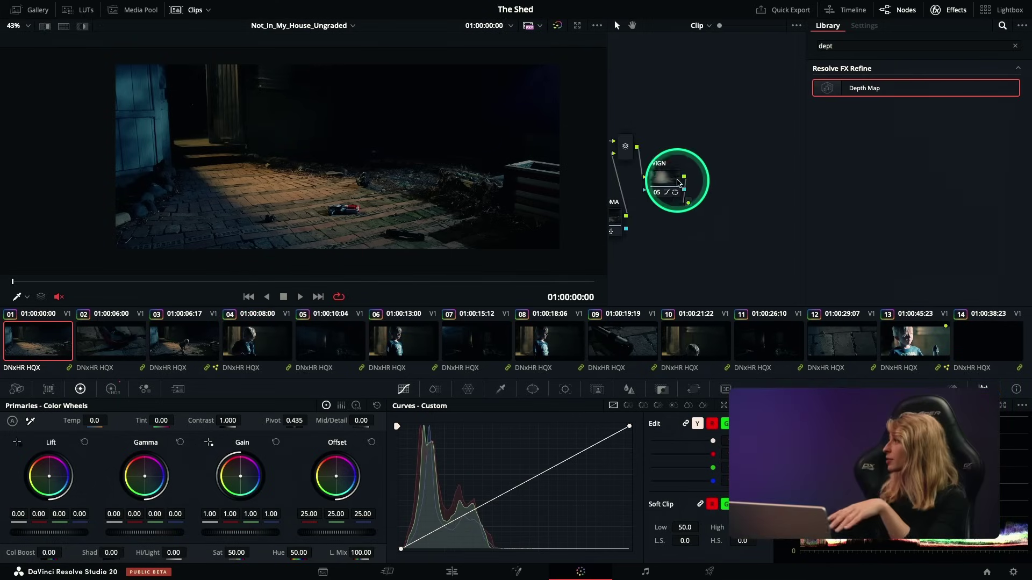
click(667, 175)
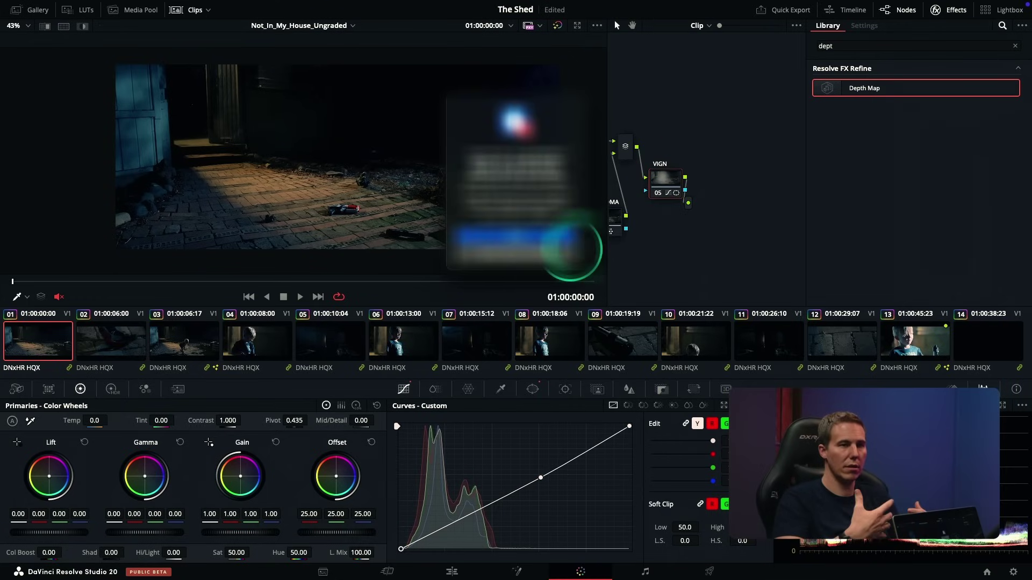
click(565, 234)
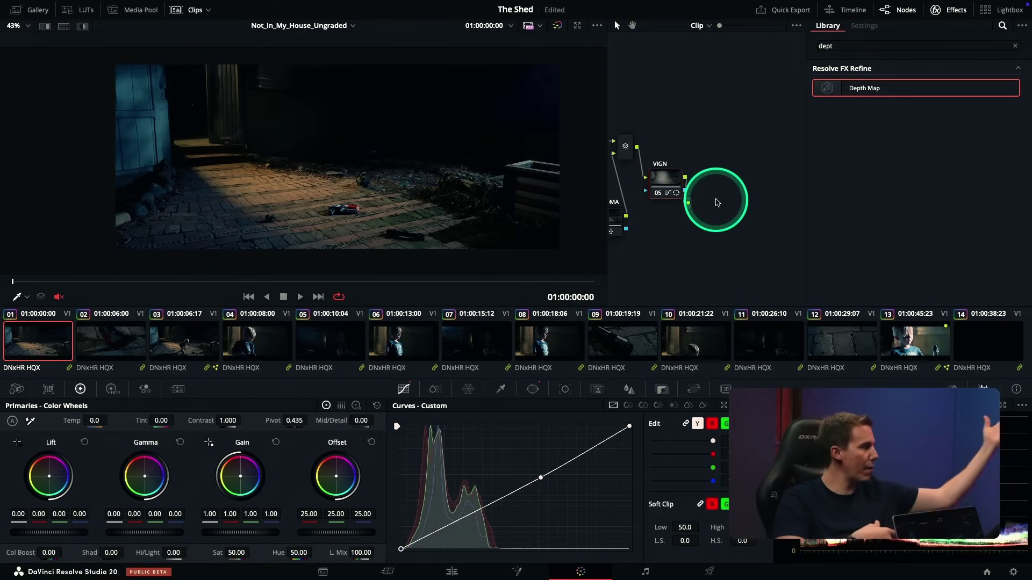
key(alt+s)
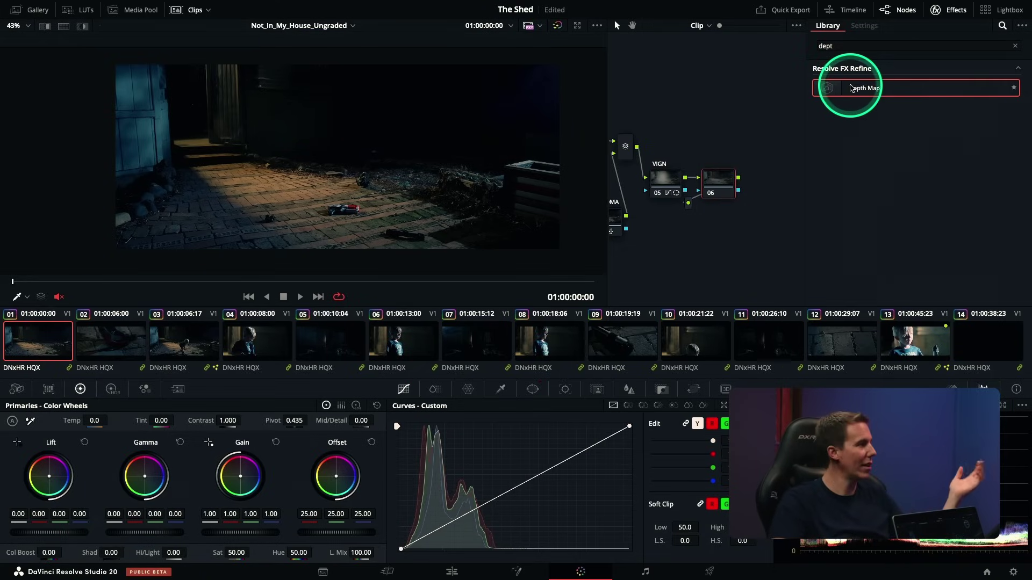
drag(702, 180, 704, 181)
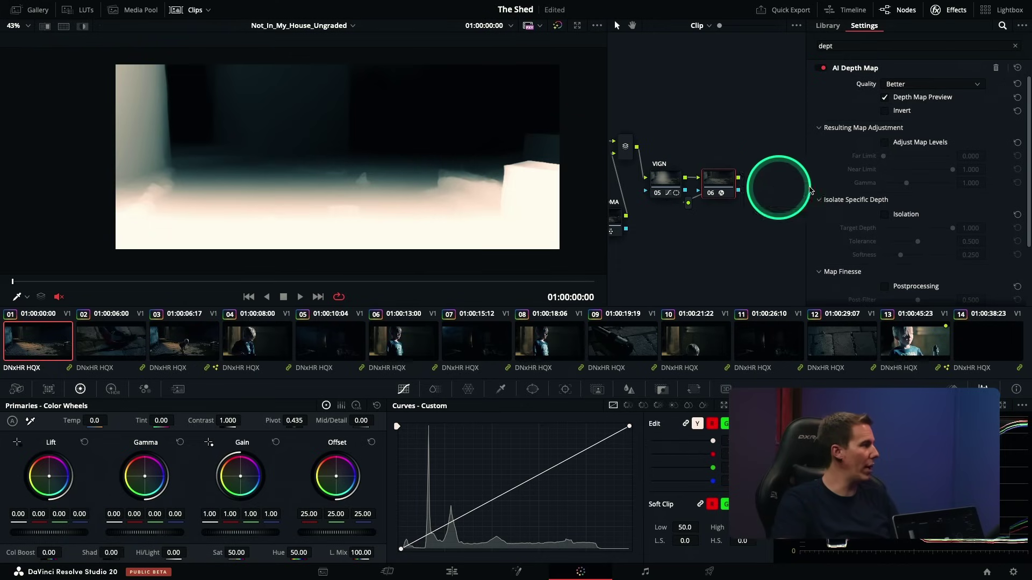
Step: Scrub and play the shed shot to review node 06's grayscale depth map preview
right_click(717, 182)
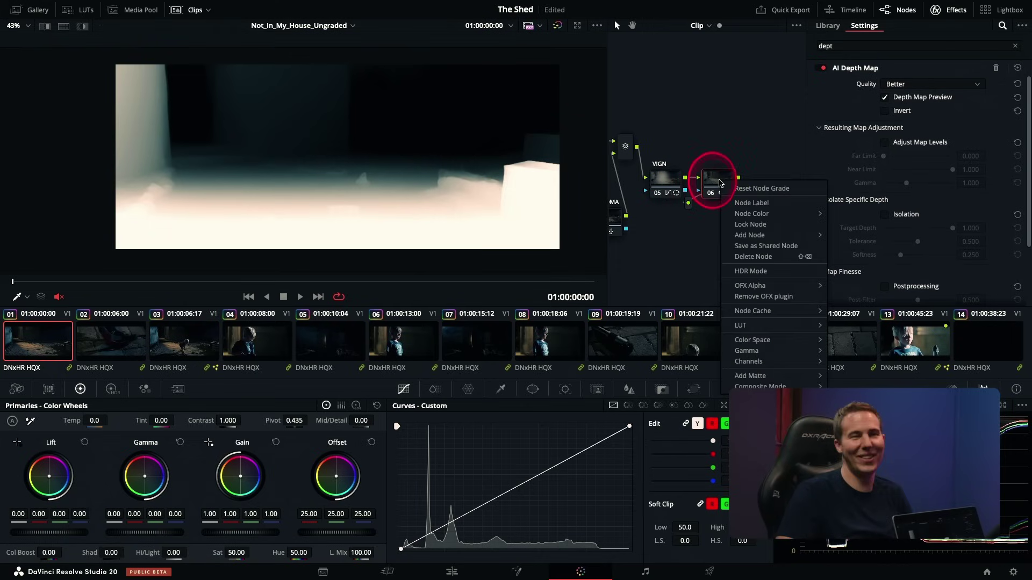
click(738, 204)
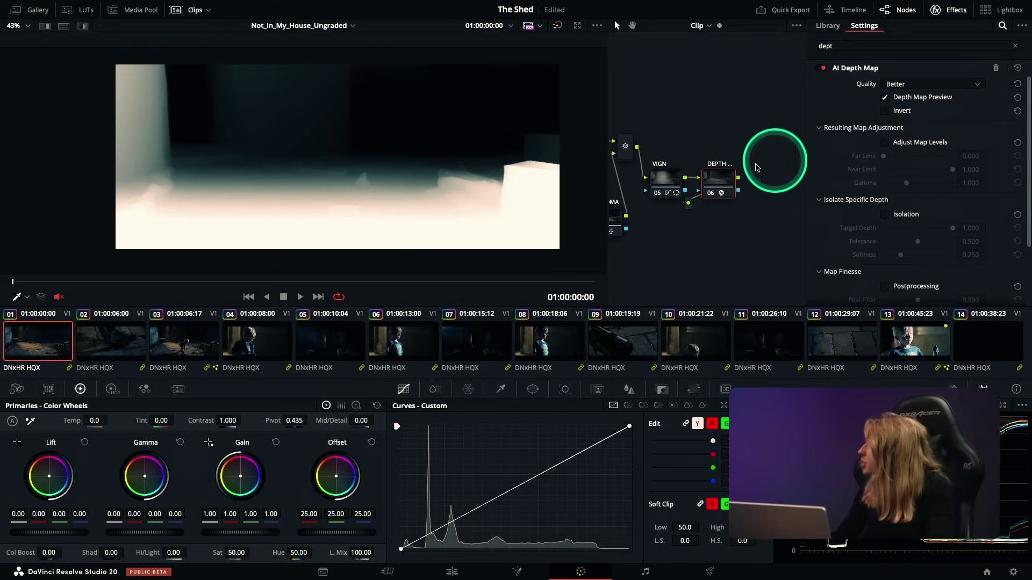
click(261, 281)
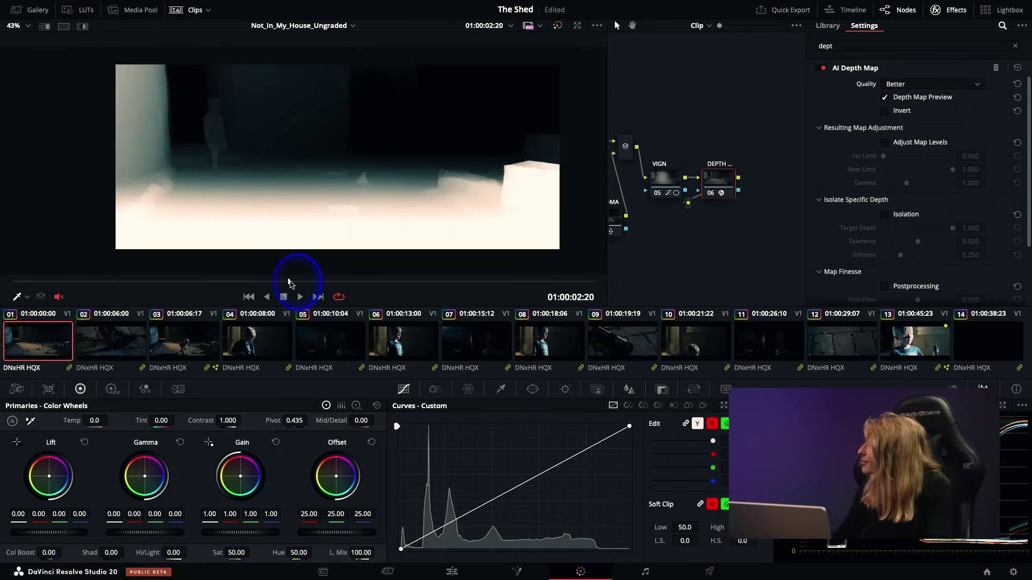
drag(289, 283, 11, 275)
drag(230, 262, 1, 260)
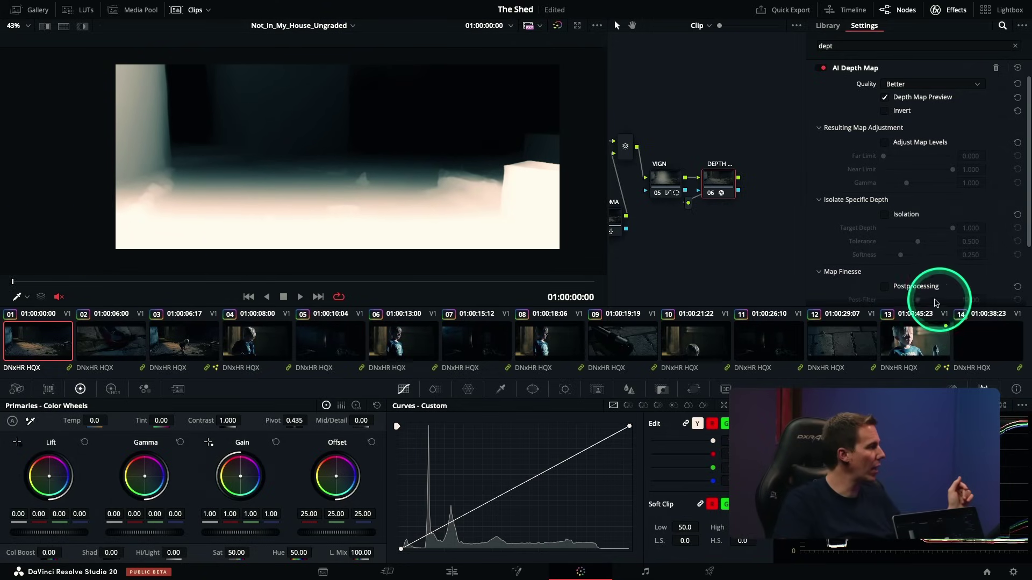
key(space)
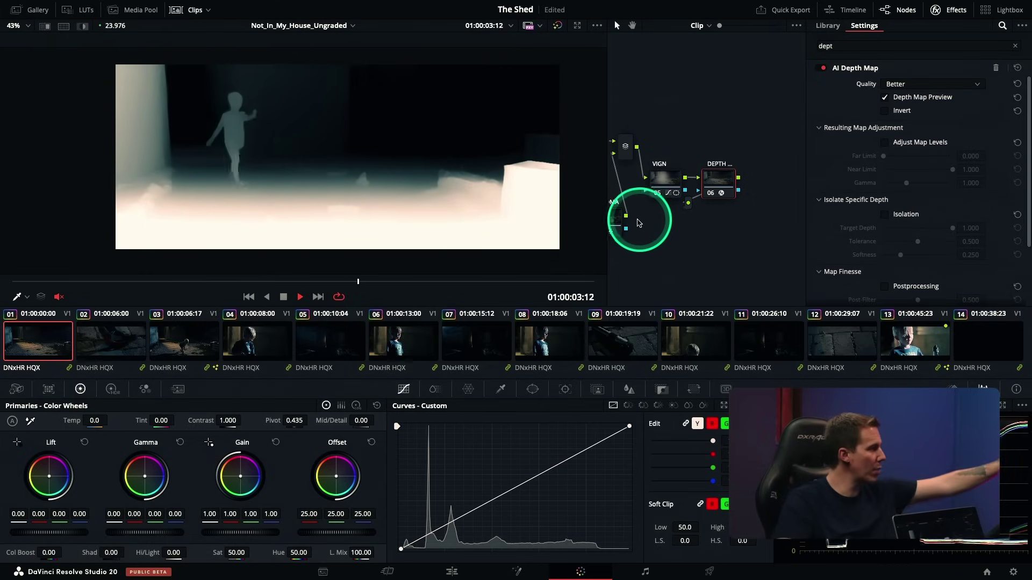
key(space)
Step: Raise Deflicker to 2.000 and replay the shot to check for flicker
scroll(848, 188, down, 3)
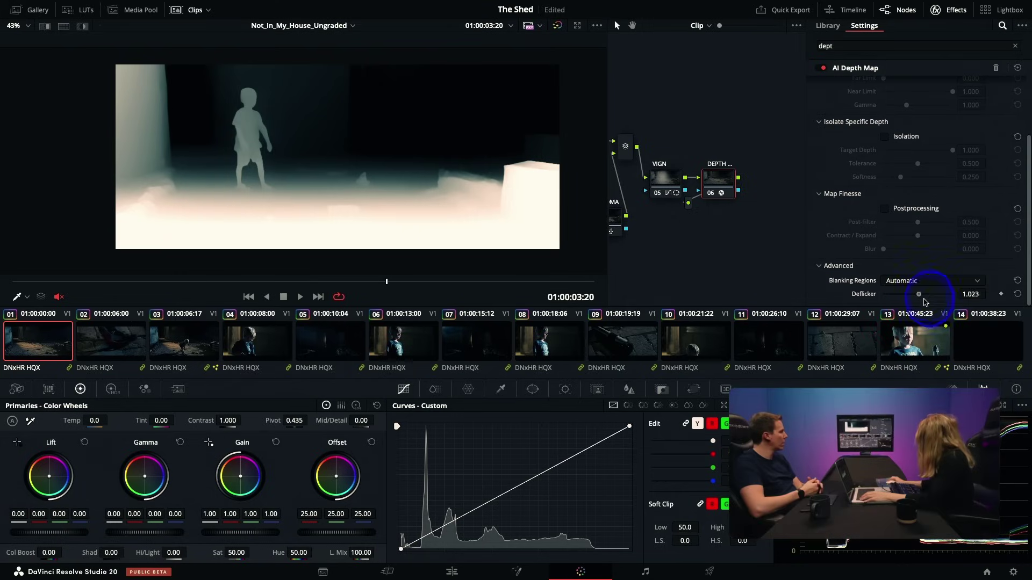
drag(925, 303, 977, 304)
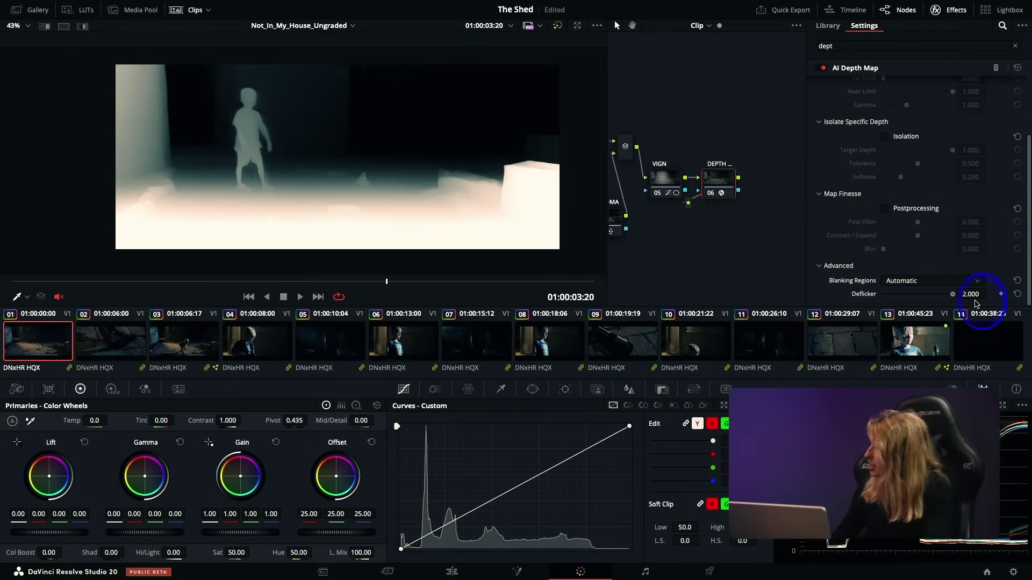
click(16, 281)
key(space)
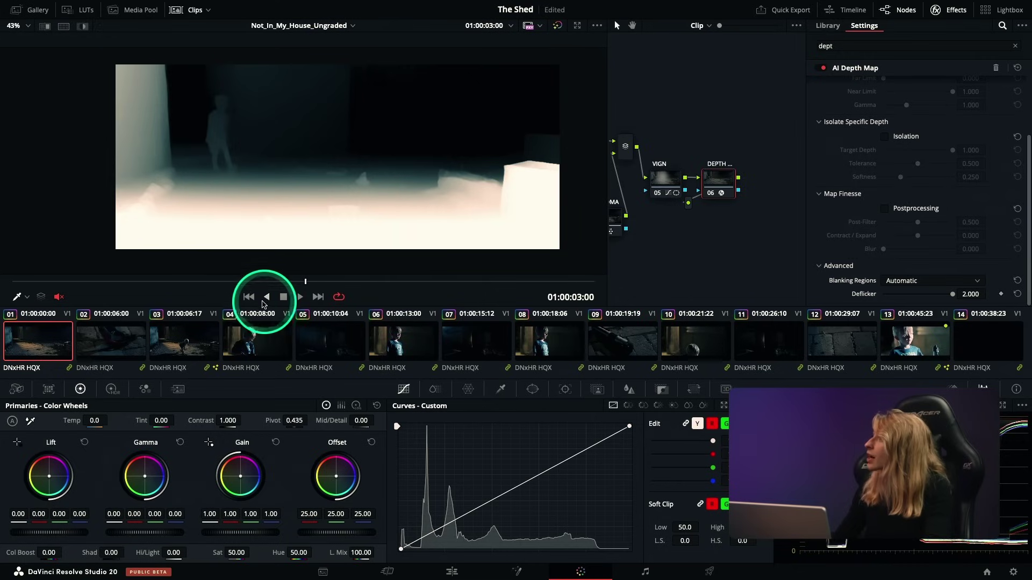
drag(88, 288, 64, 297)
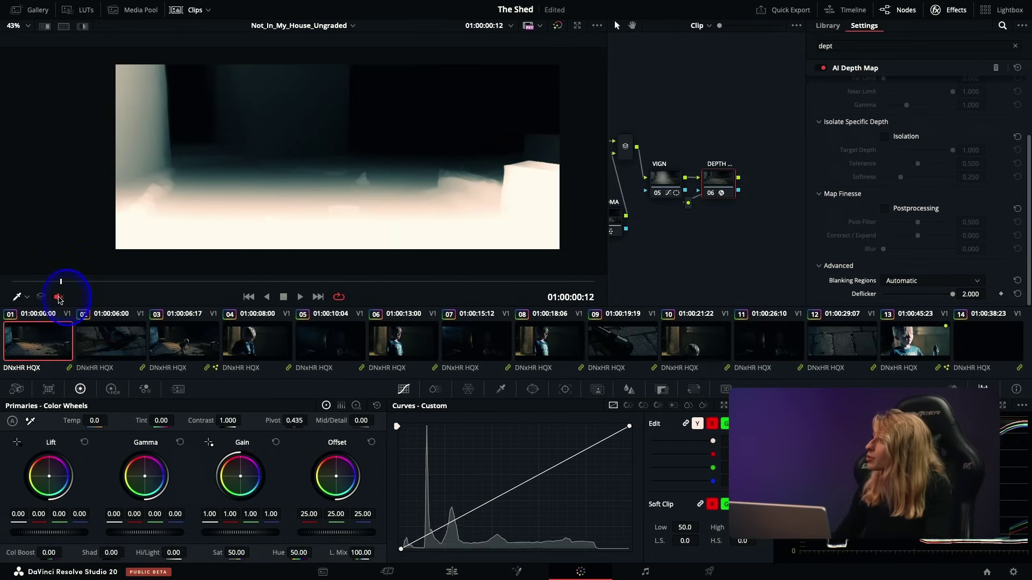
key(space)
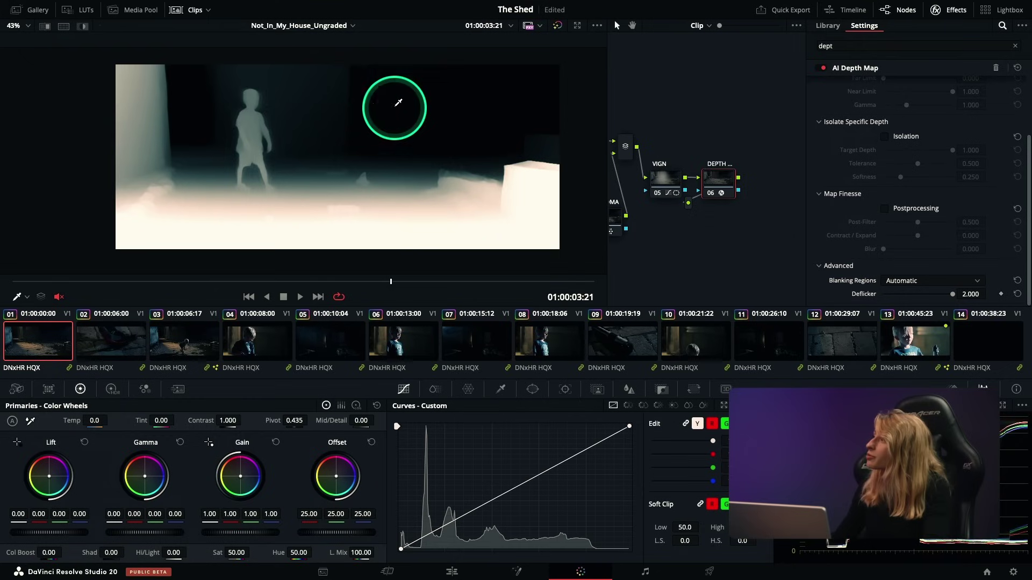
Step: Set Blanking Regions to Process Entire Frame and replay the shot to review
click(919, 280)
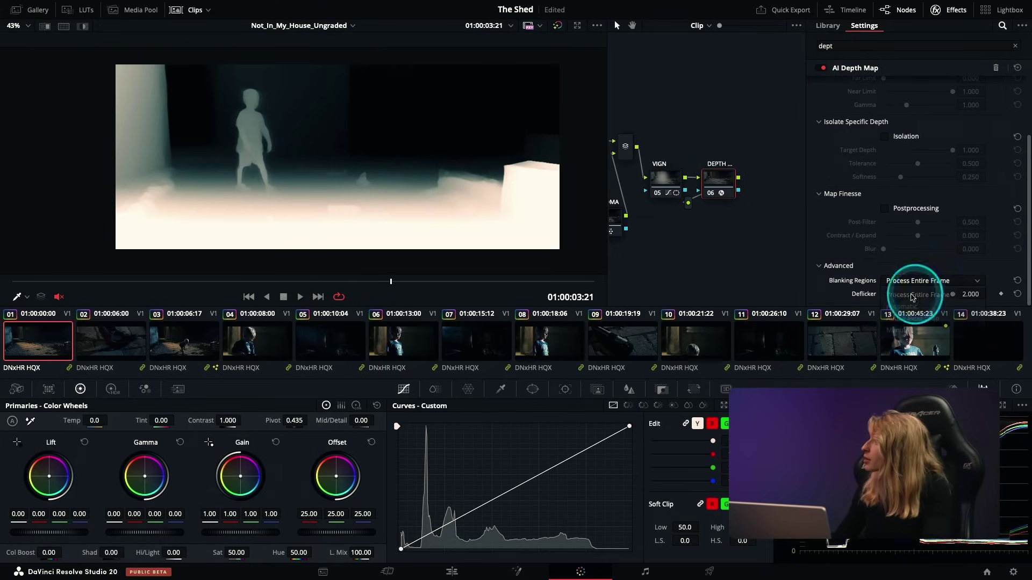
click(918, 295)
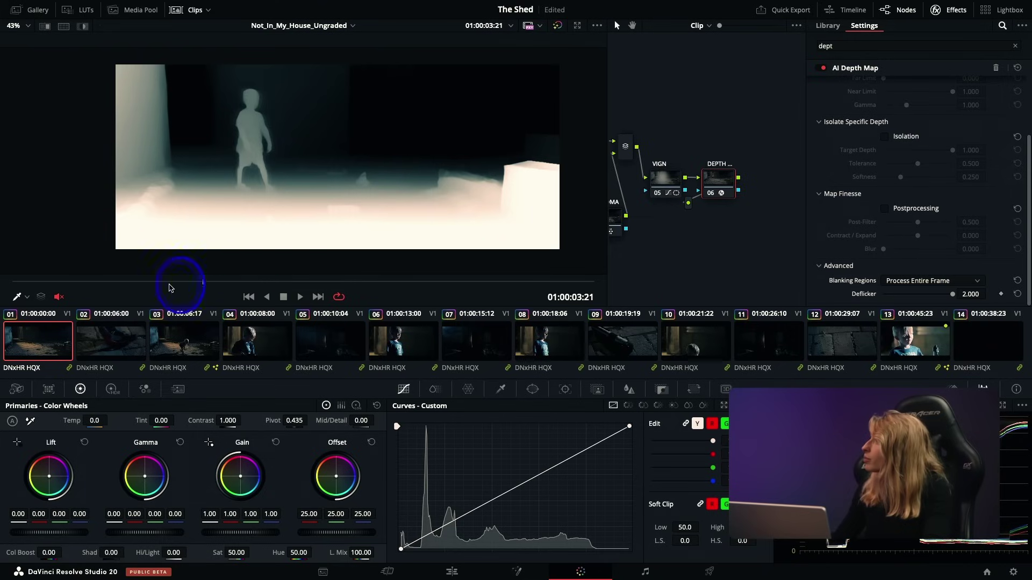
click(170, 289)
click(300, 297)
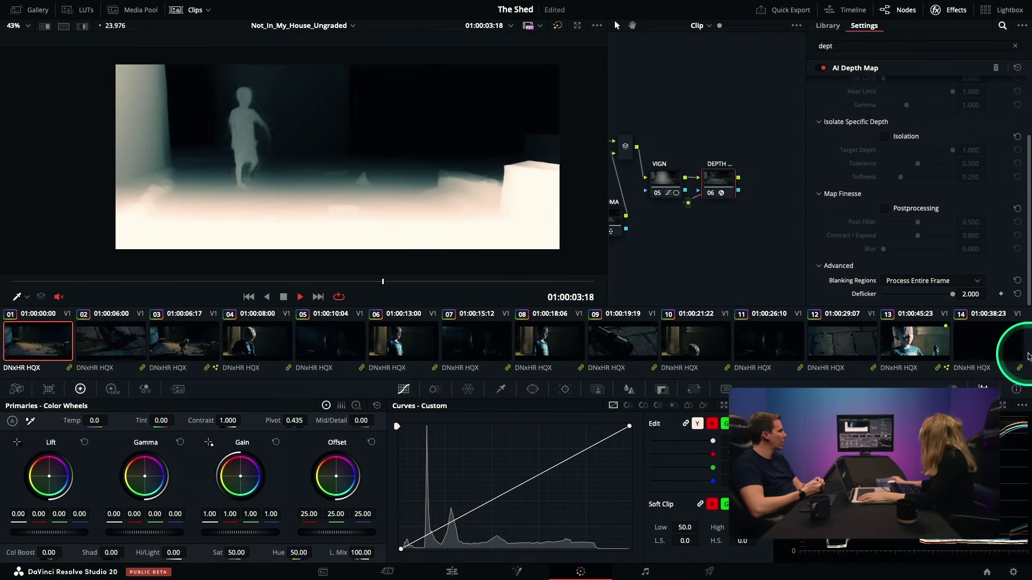
key(space)
Step: At frame 01:00:02:22, enable Adjust Map Levels and lower Near Limit to 0.736
click(221, 282)
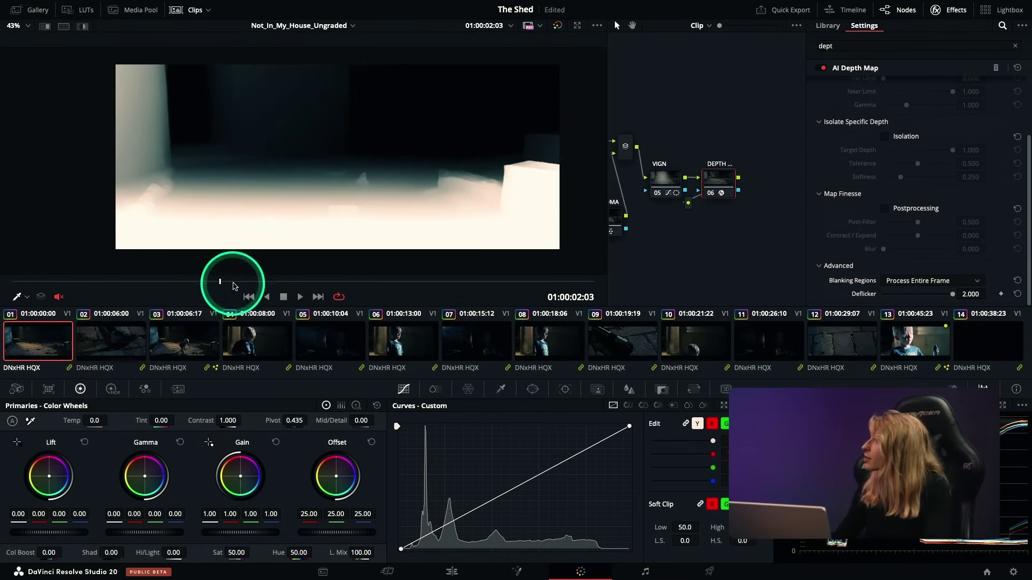
drag(235, 286, 299, 285)
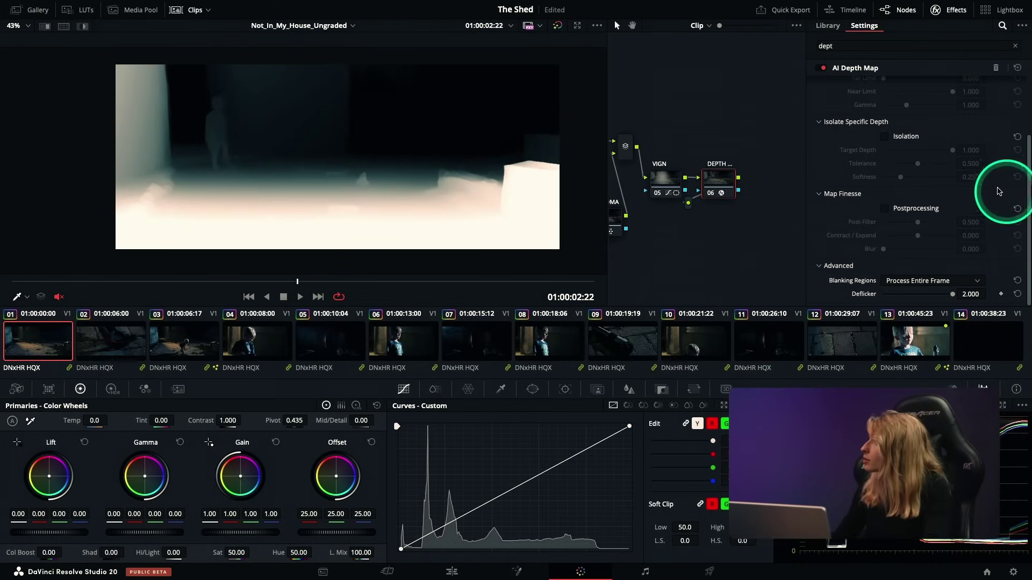
scroll(870, 199, up, 5)
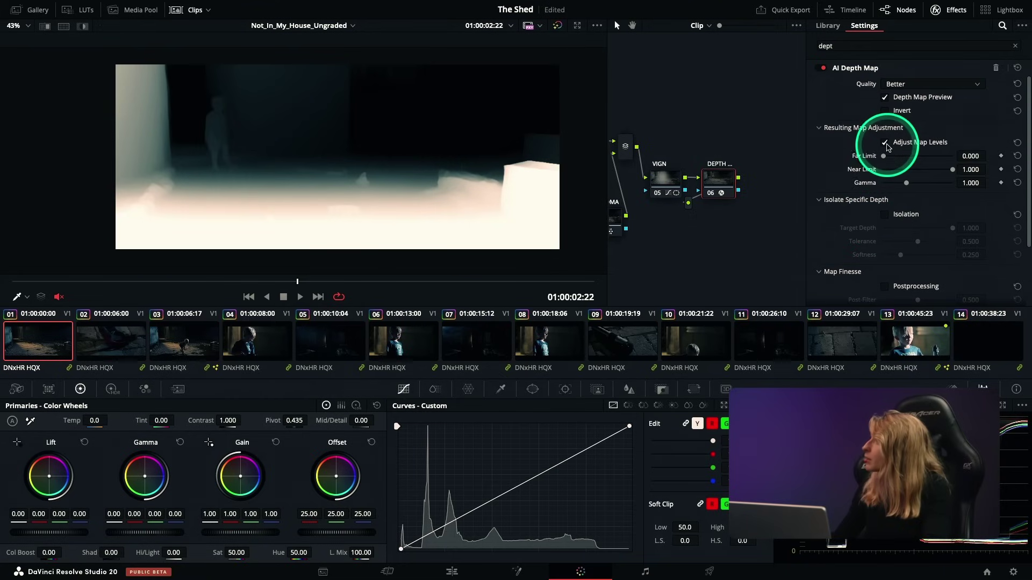
click(882, 161)
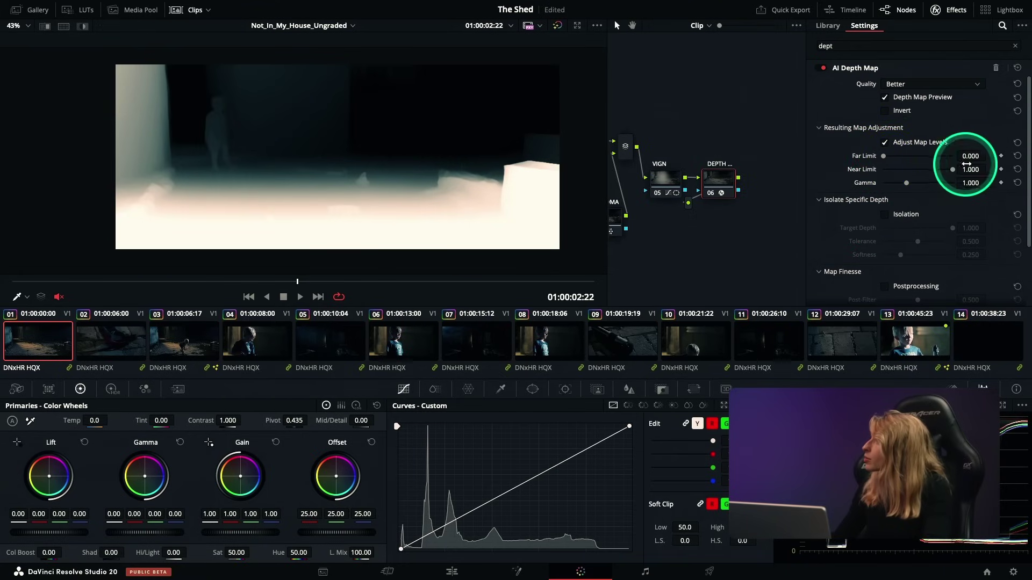
drag(955, 169, 935, 176)
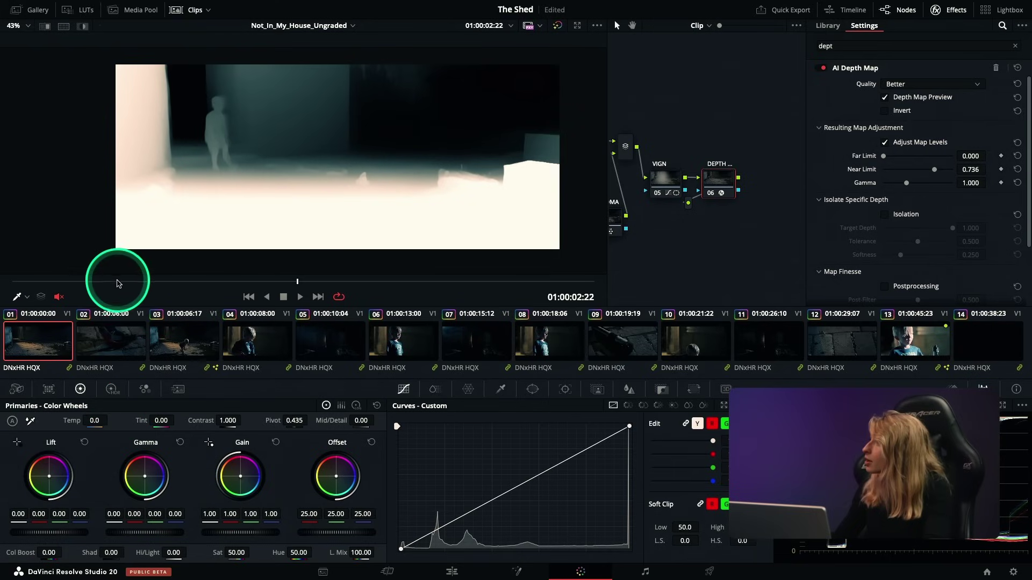
Step: Play the shot from the start, scrub to where the child appears, then hide the depth preview
drag(118, 284, 17, 282)
key(space)
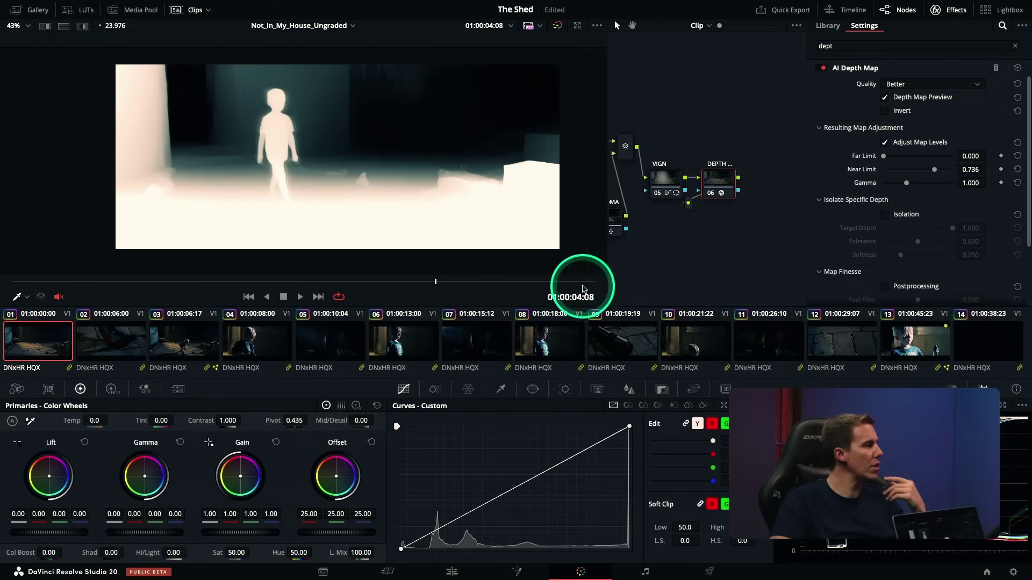
click(253, 285)
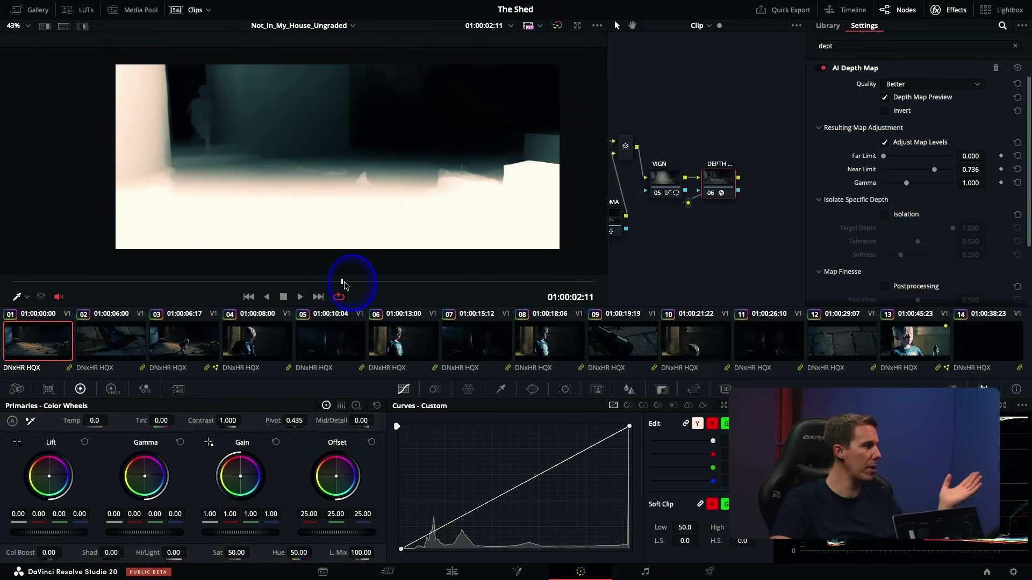
drag(344, 285, 436, 275)
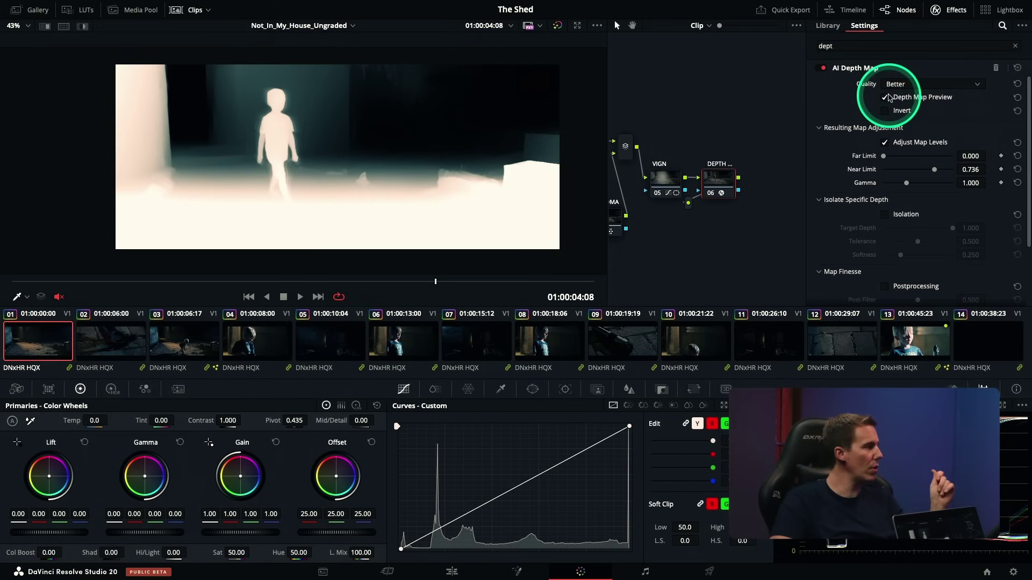
click(885, 97)
Step: Bend the custom curve upward to brighten the image and return to the shot's start
click(546, 506)
drag(575, 464, 514, 435)
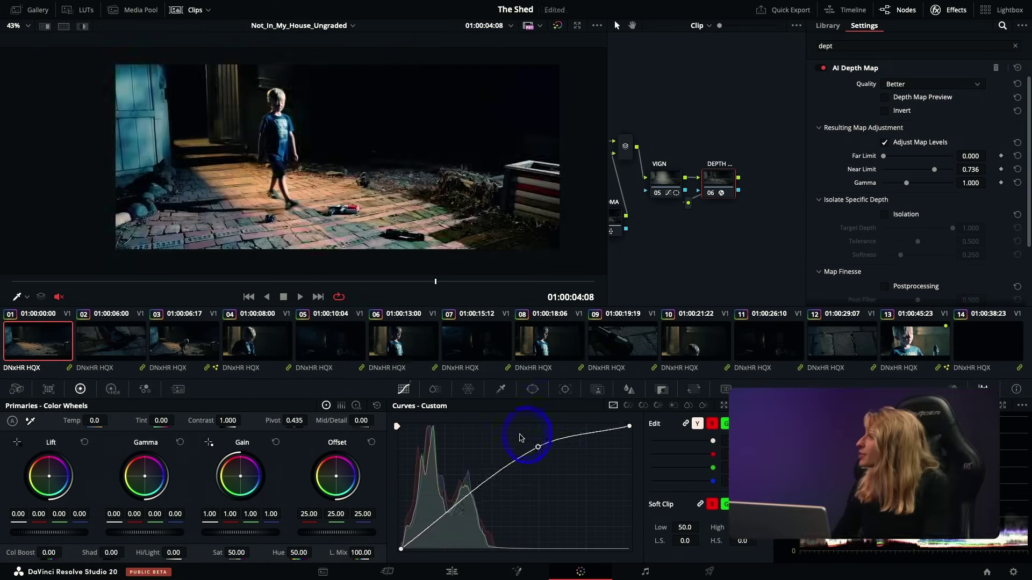
drag(145, 283, 12, 283)
Step: Reset the curve and push a low shadow point to nearly white, reviewing the blown-out playback
click(934, 548)
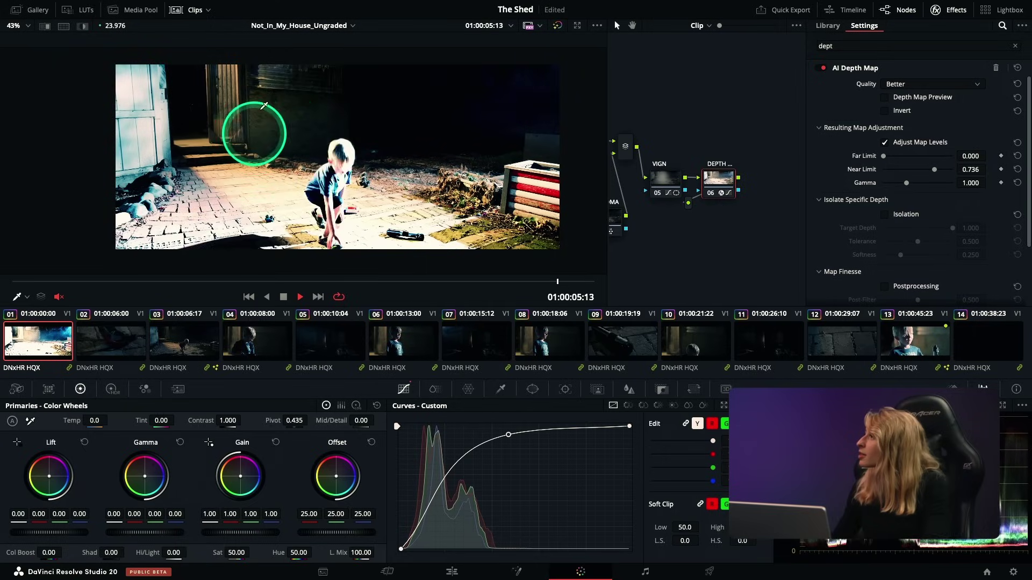
drag(424, 516, 397, 506)
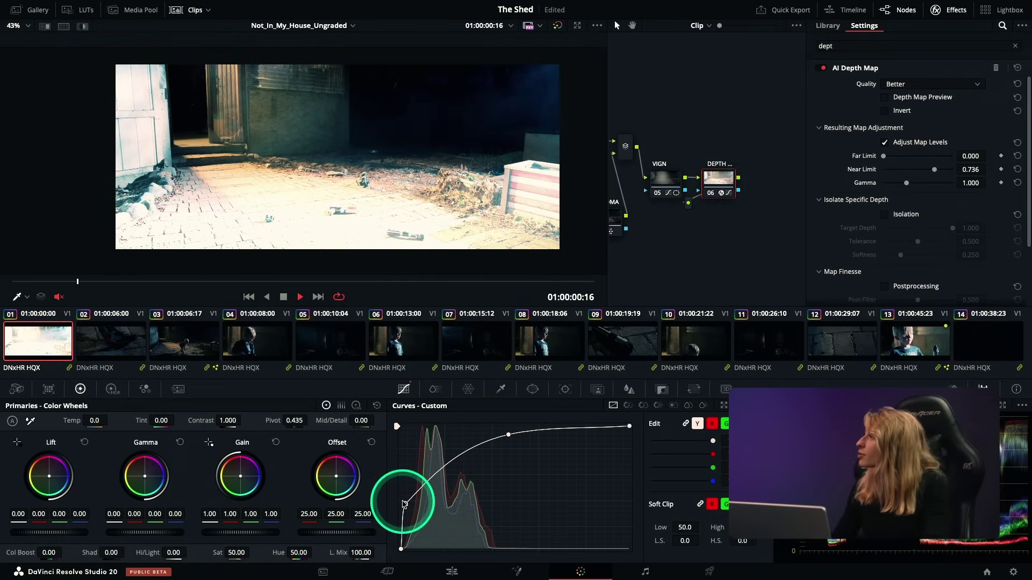
key(space)
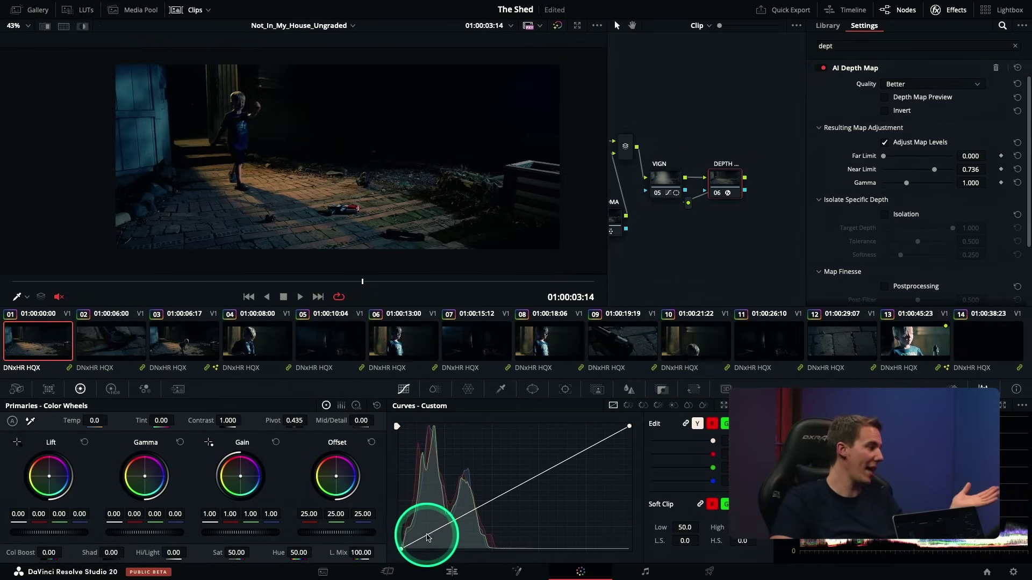
drag(428, 538, 405, 439)
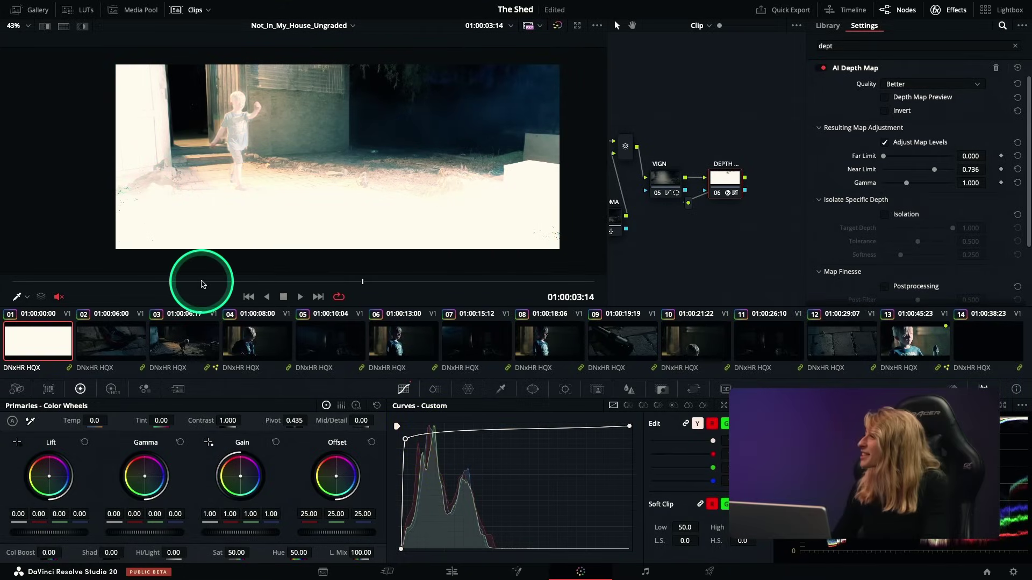
key(space)
click(226, 483)
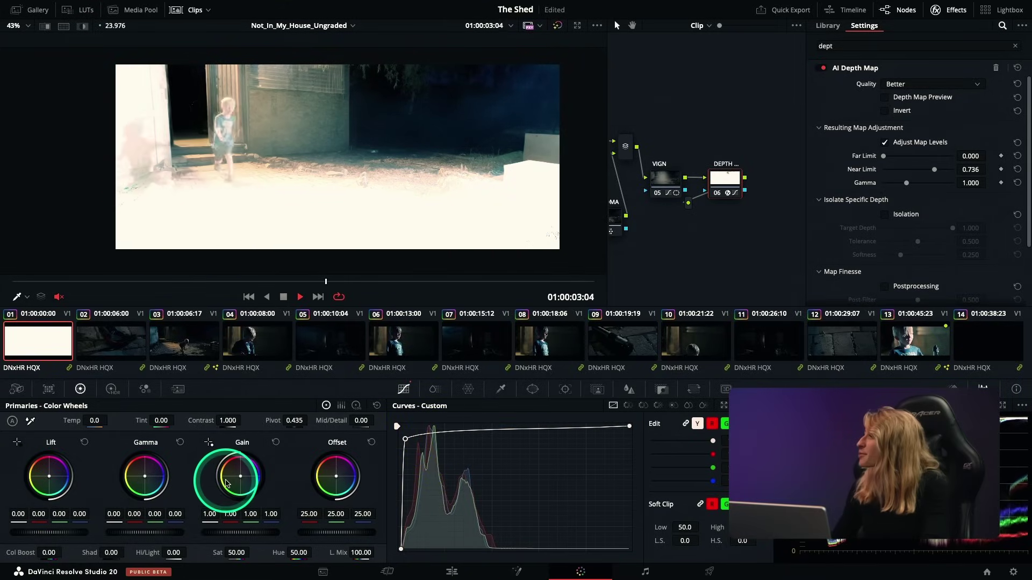